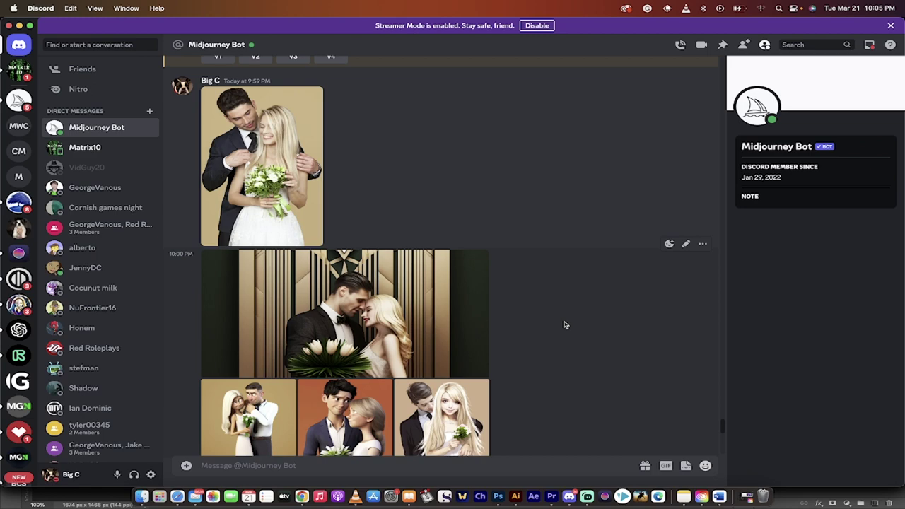
# - Scroll through the restyled bride-and-groom grids in the Midjourney Bot chat
pyautogui.scroll(-5, 563, 324)
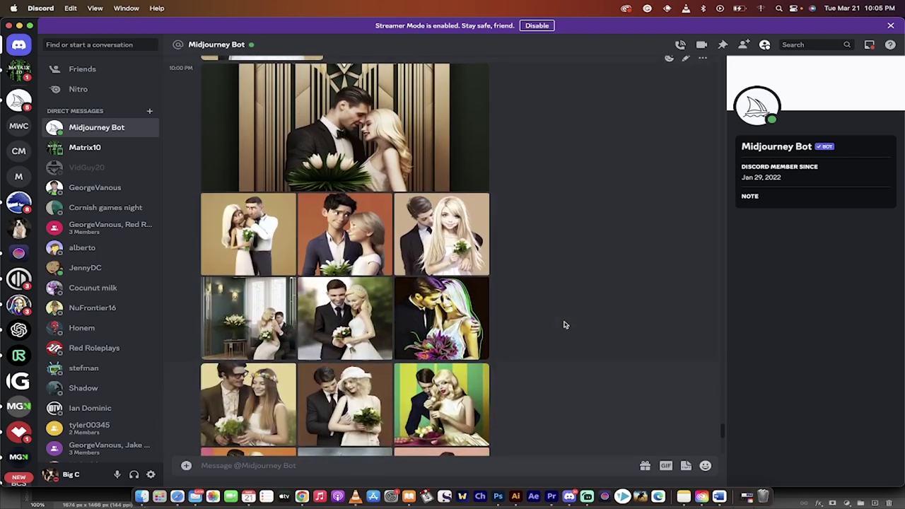
pyautogui.scroll(-3, 563, 325)
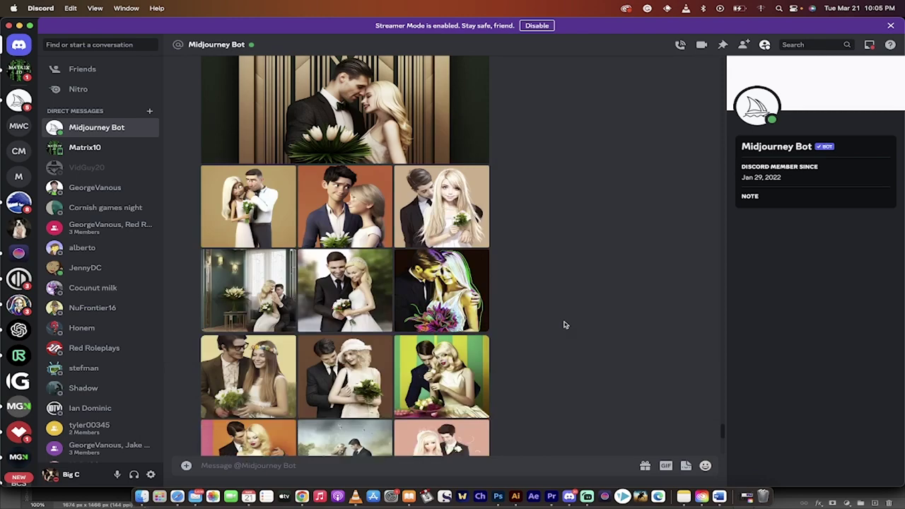
pyautogui.scroll(-2, 564, 325)
pyautogui.scroll(8, 564, 323)
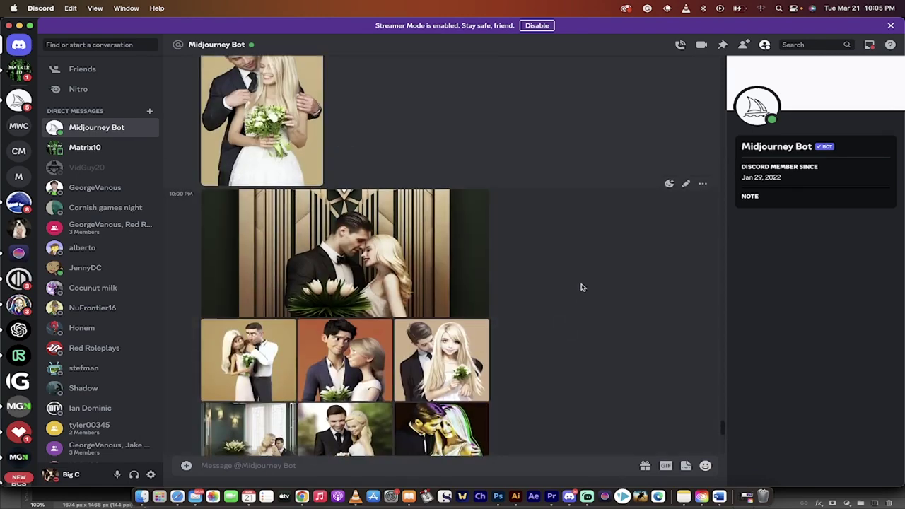
# - View the original wedding photo enlarged, then close it
pyautogui.click(231, 183)
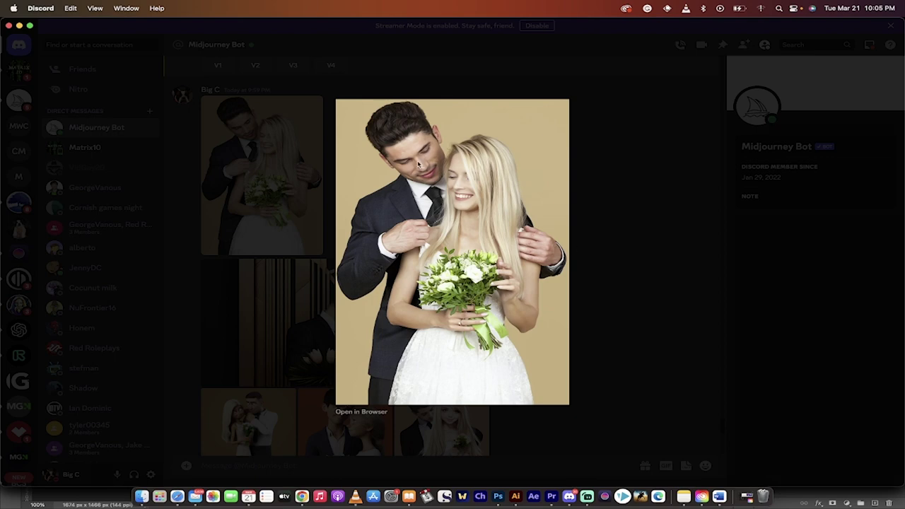
pyautogui.click(595, 237)
pyautogui.scroll(-4, 500, 225)
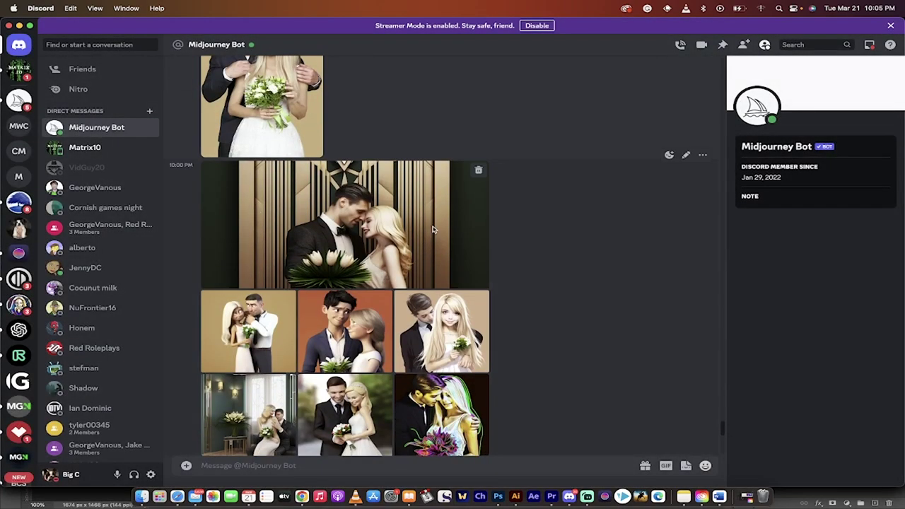
# - Page through the enlarged variants from the art-deco image to the neon couple, then close
pyautogui.click(424, 225)
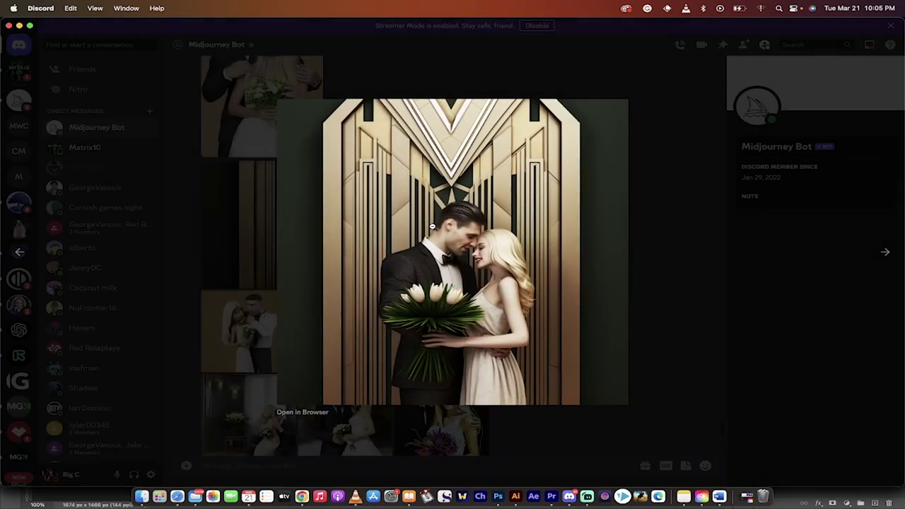
pyautogui.click(885, 254)
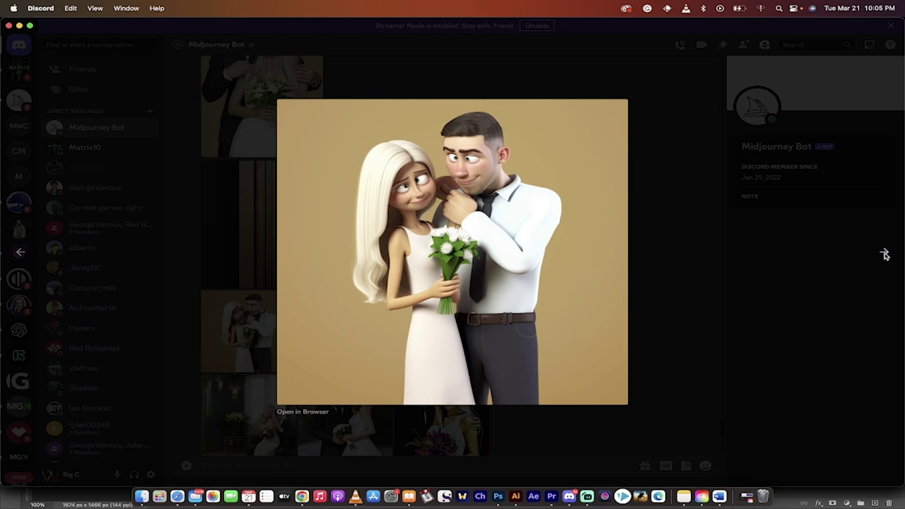
pyautogui.click(885, 255)
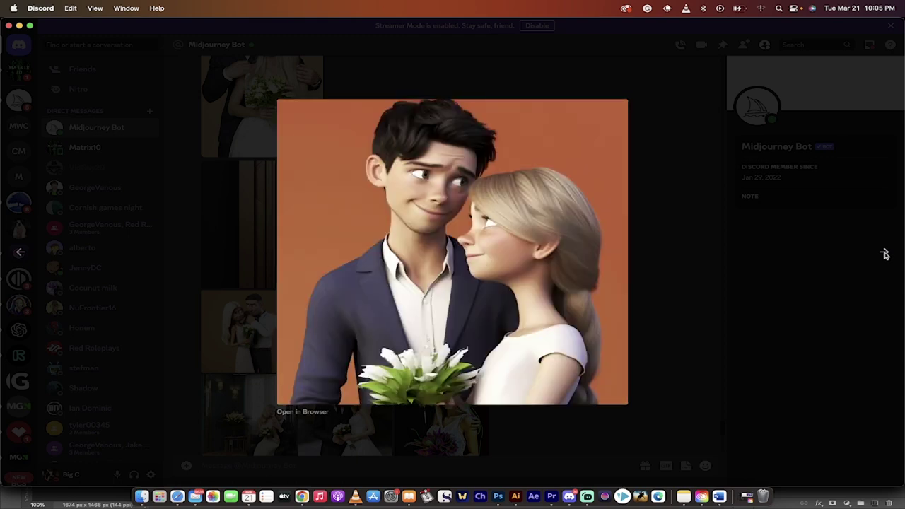
pyautogui.click(885, 255)
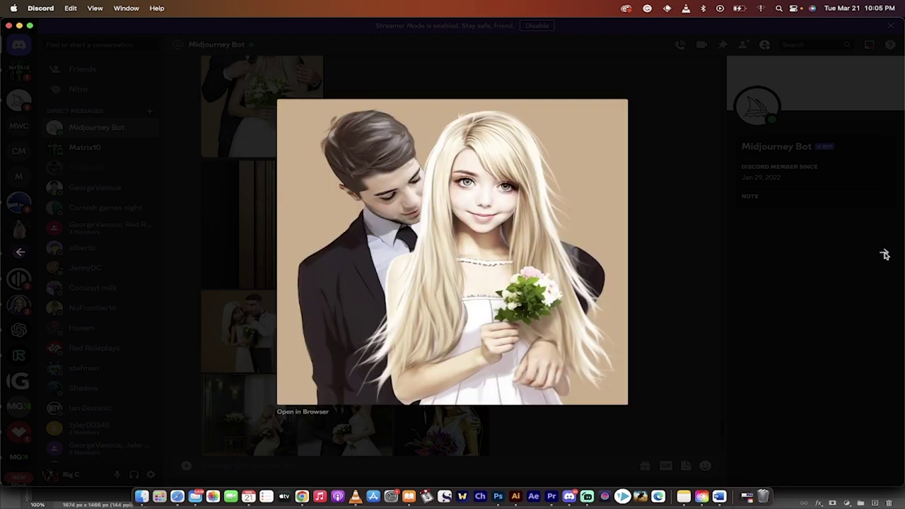
pyautogui.click(885, 255)
pyautogui.click(885, 255)
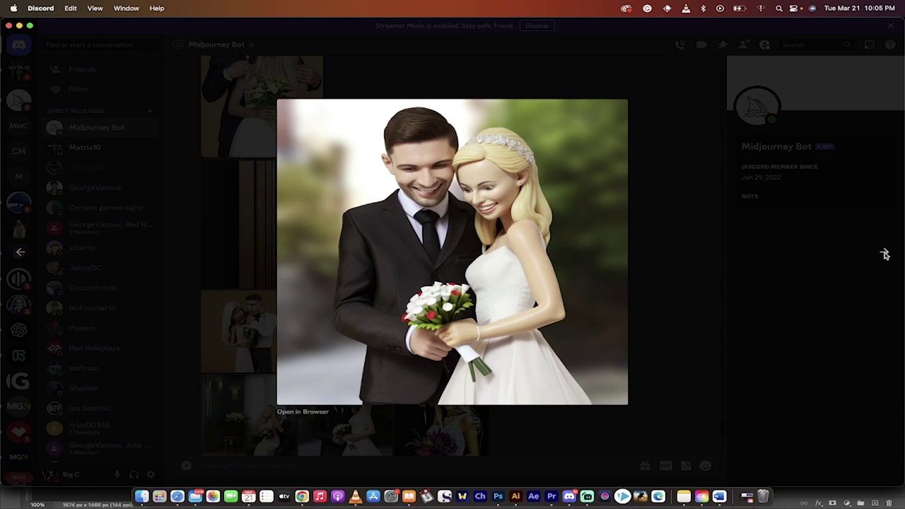
pyautogui.click(885, 254)
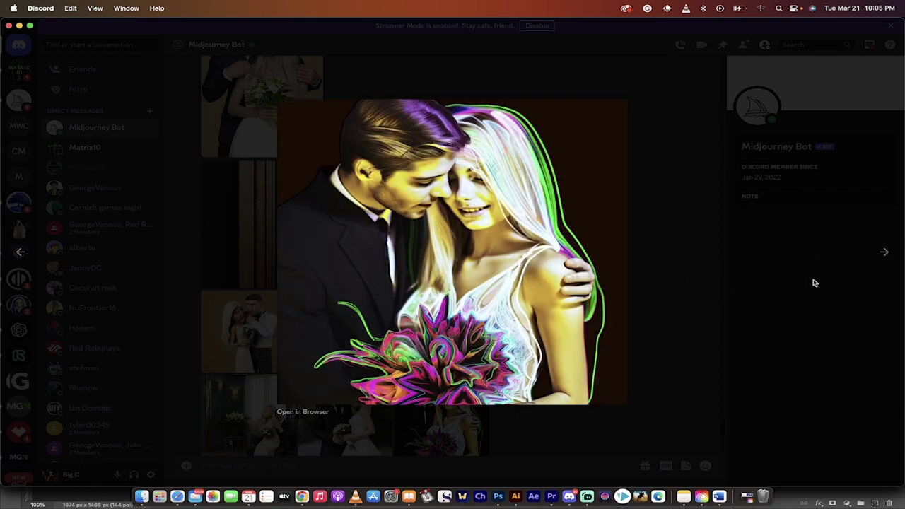
pyautogui.click(886, 254)
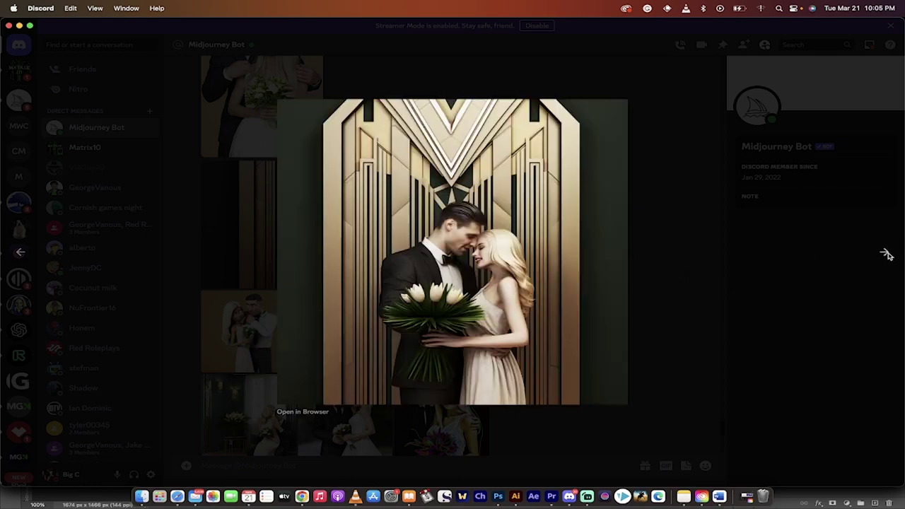
pyautogui.click(687, 311)
# - Page through the enlarged variants from the hat-wearing couple to the vintage couple, then close
pyautogui.scroll(-5, 478, 351)
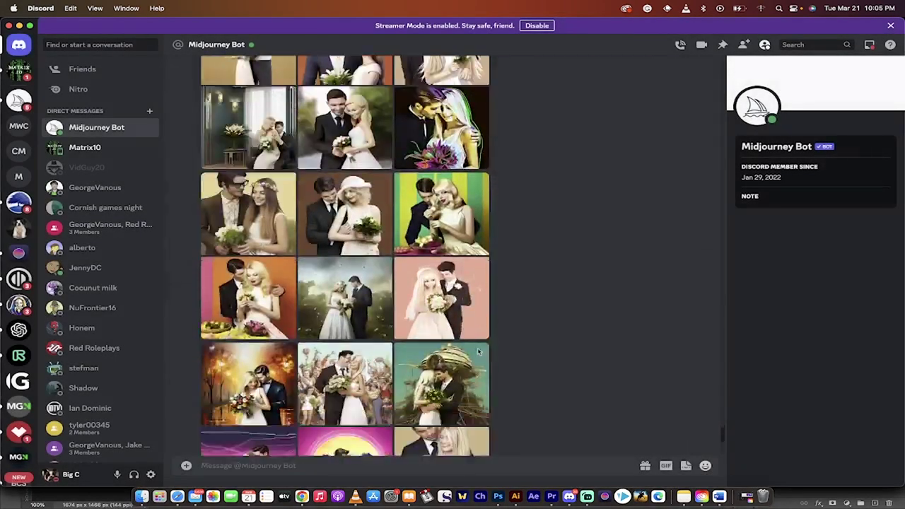
pyautogui.scroll(-2, 478, 352)
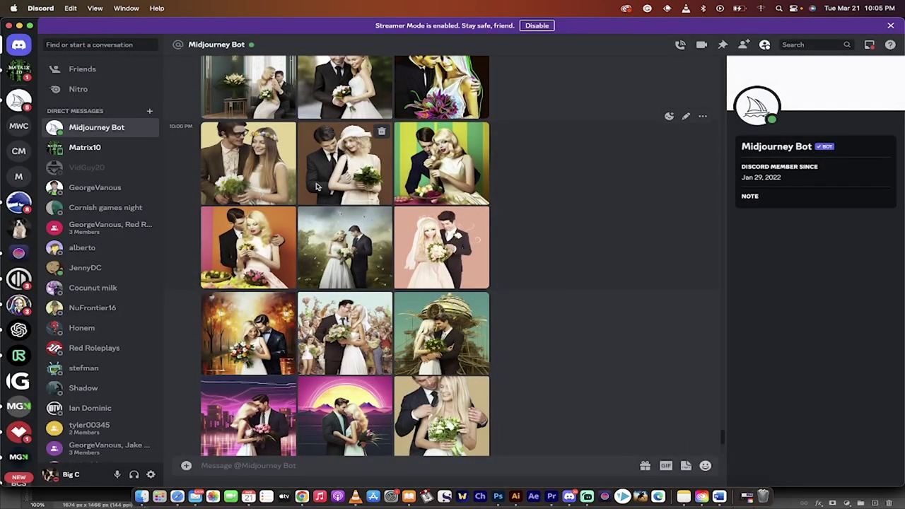
pyautogui.click(330, 187)
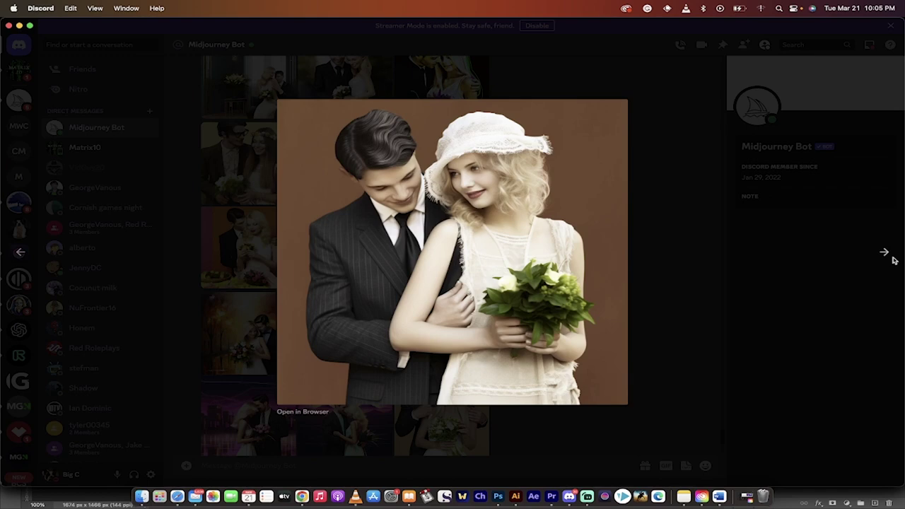
pyautogui.click(886, 254)
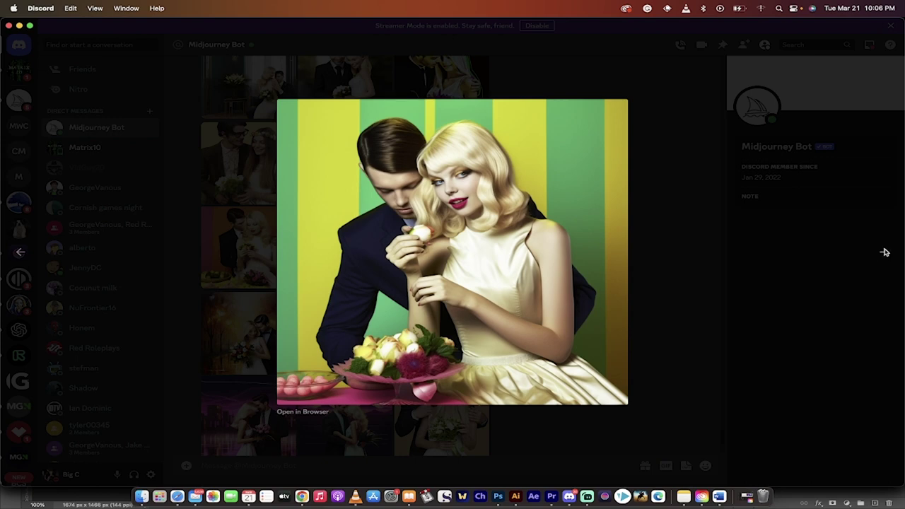
pyautogui.click(885, 253)
pyautogui.click(885, 252)
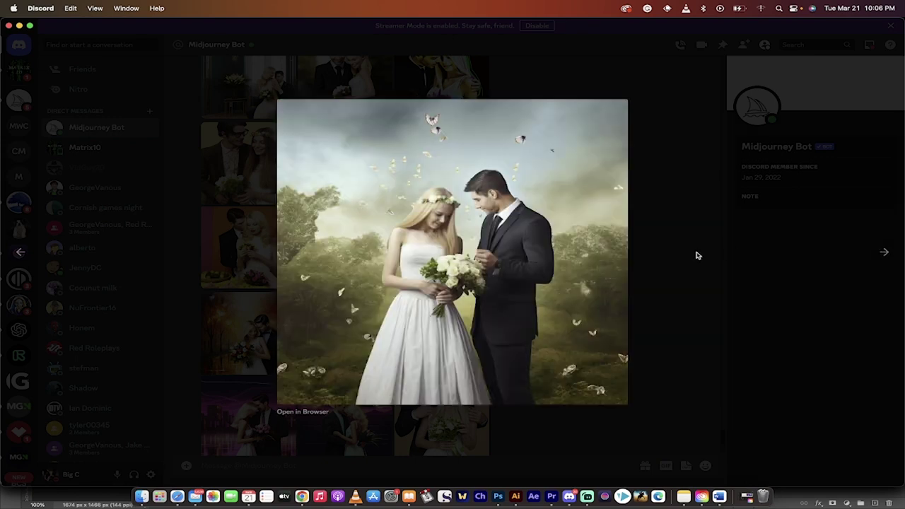
pyautogui.click(885, 254)
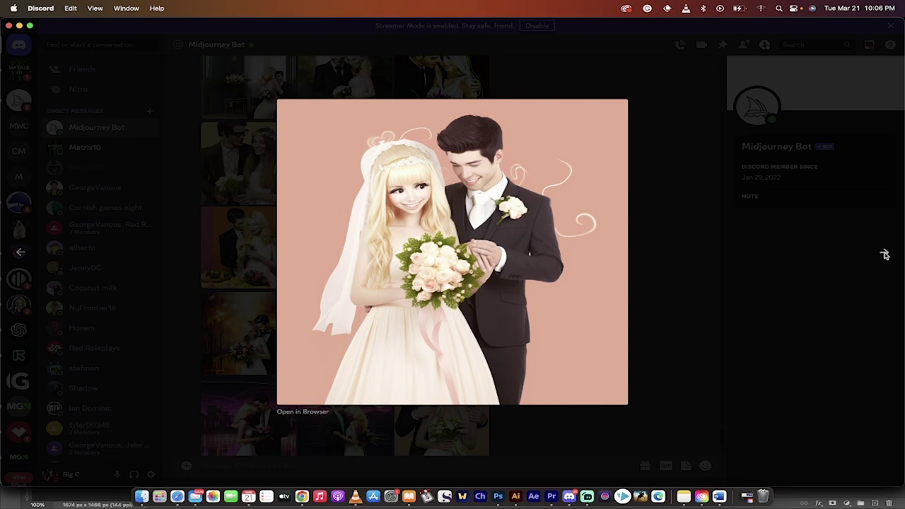
pyautogui.click(885, 253)
pyautogui.click(885, 253)
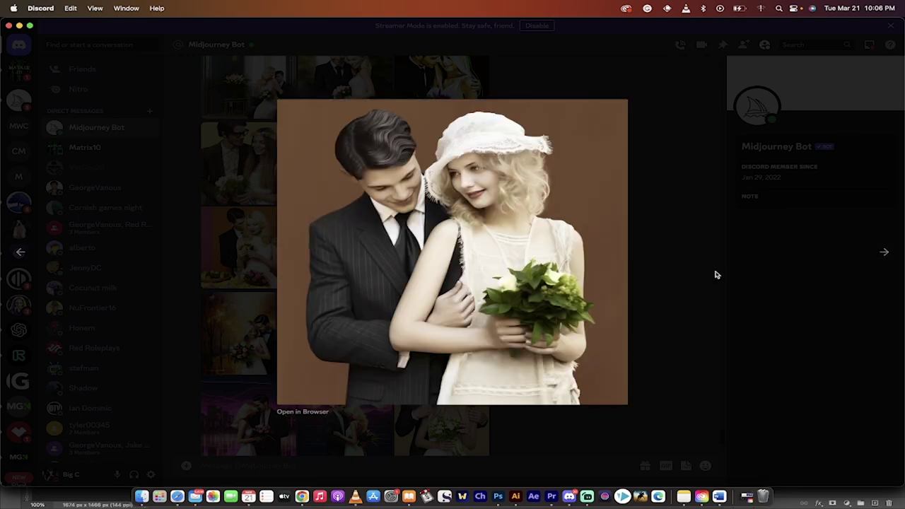
pyautogui.click(678, 291)
# - View the steampunk-dome and pink neon-city couple images enlarged, then close the preview
pyautogui.scroll(-5, 504, 351)
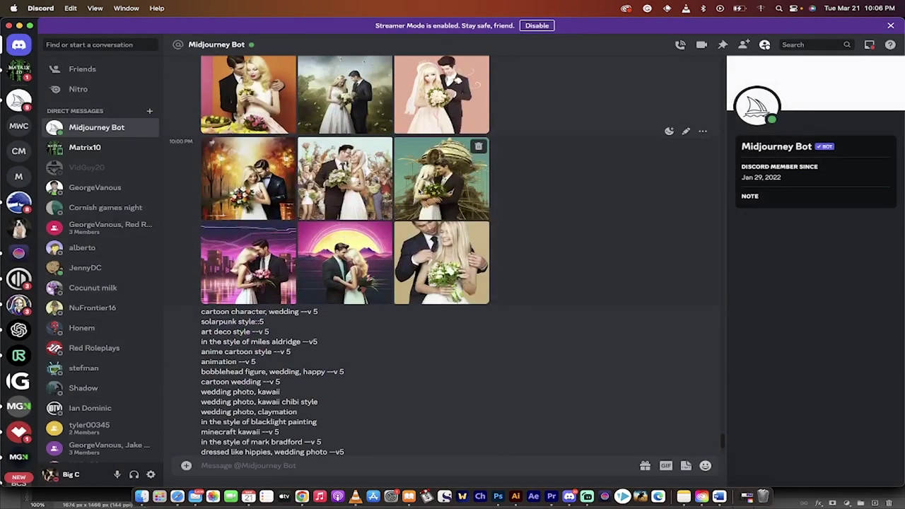
pyautogui.click(419, 189)
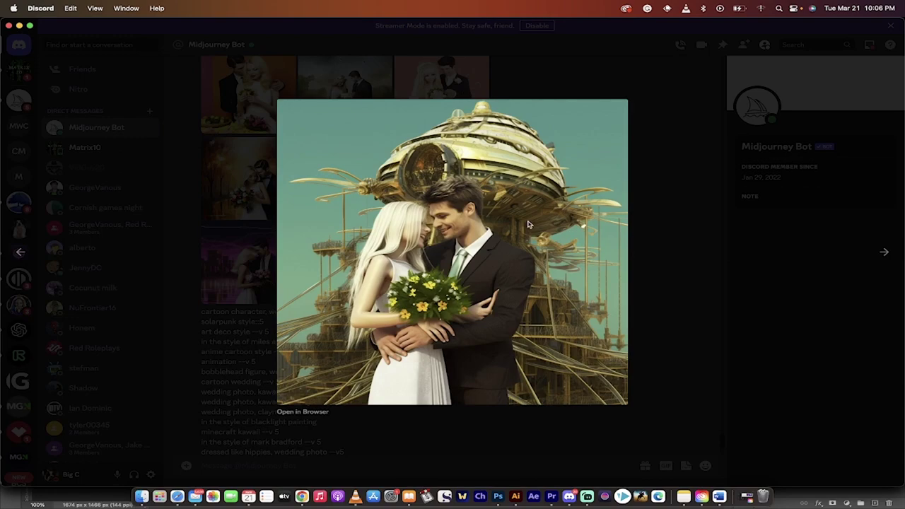
pyautogui.click(885, 254)
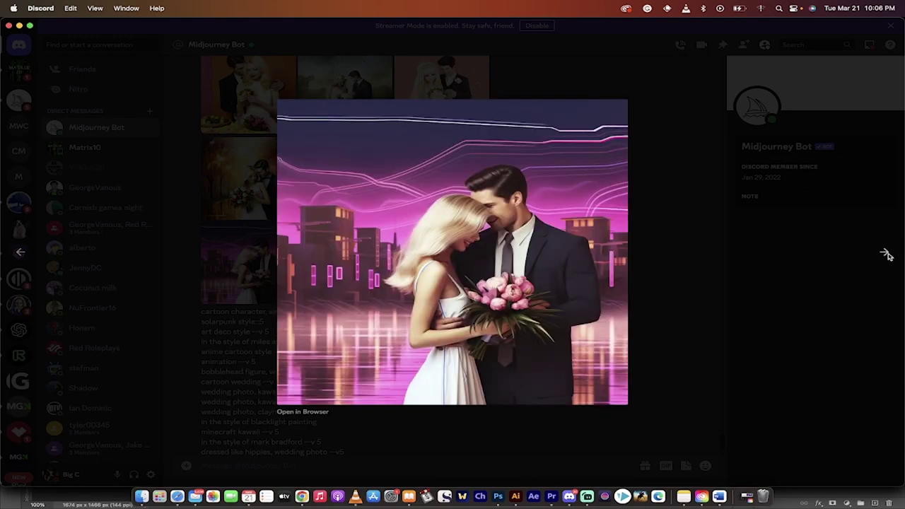
pyautogui.click(657, 322)
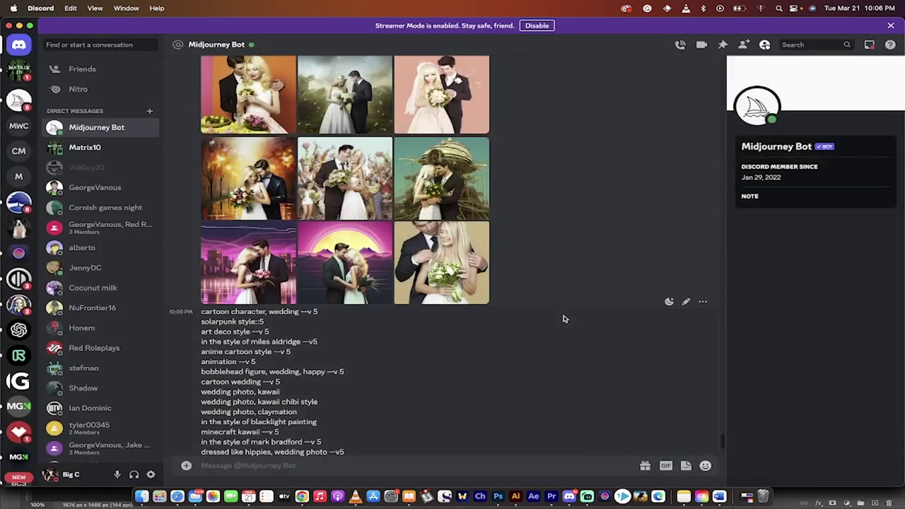
pyautogui.scroll(2, 479, 313)
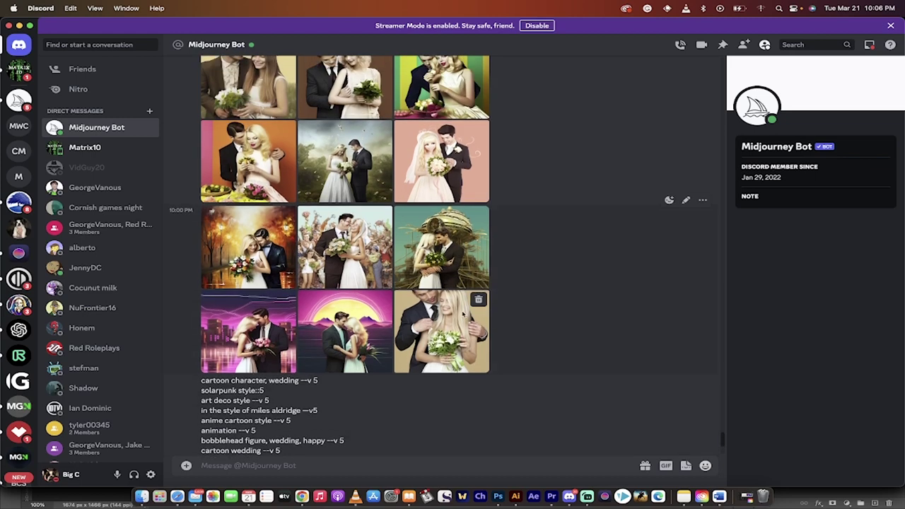
pyautogui.scroll(-5, 453, 317)
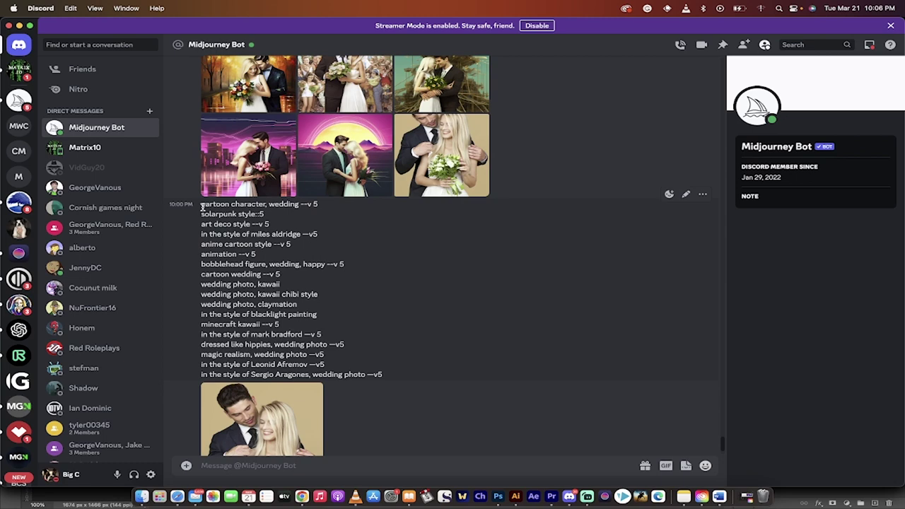
pyautogui.moveTo(201, 205); pyautogui.dragTo(387, 380)
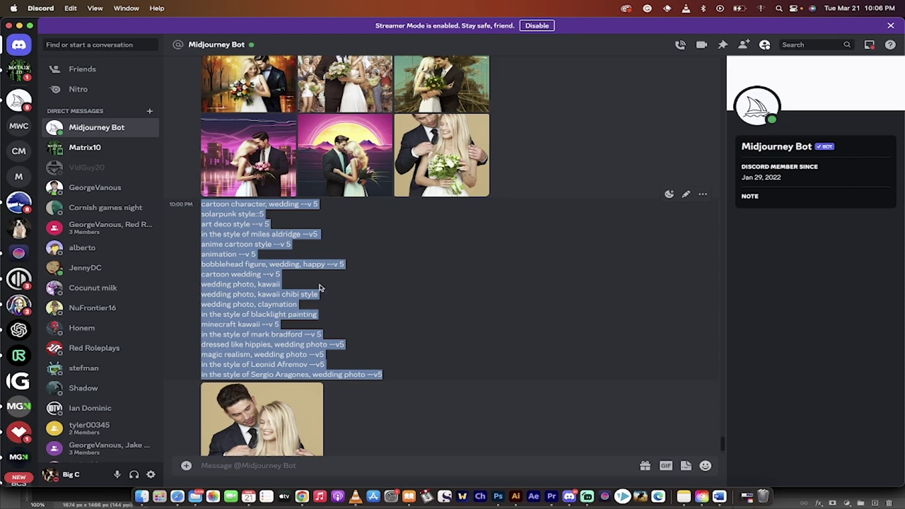
pyautogui.click(352, 288)
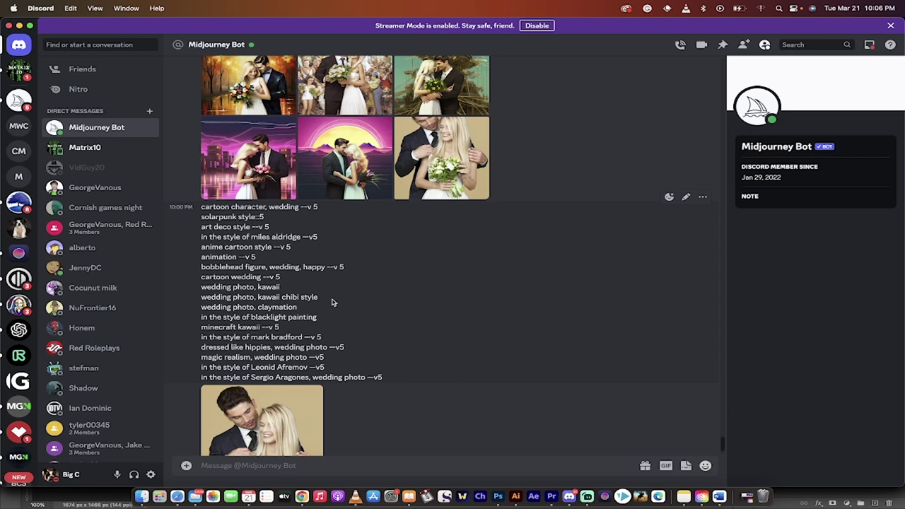
pyautogui.scroll(-2, 334, 312)
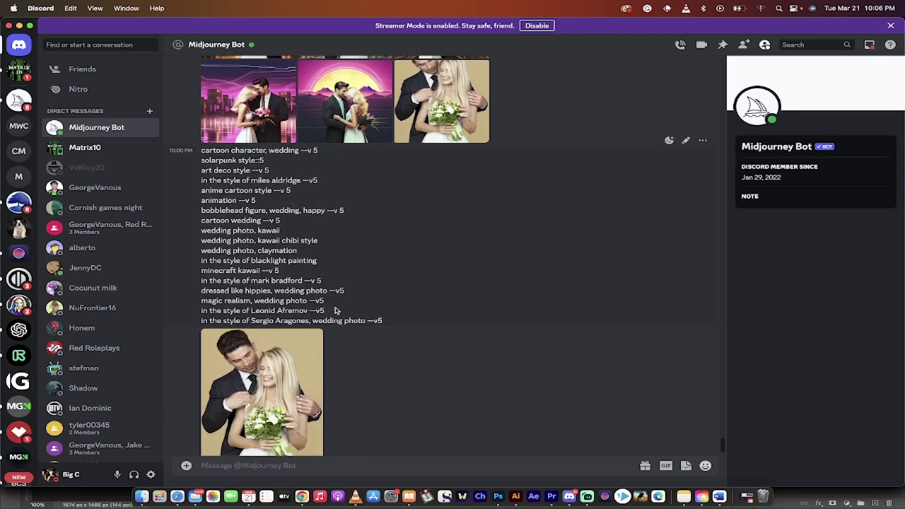
pyautogui.scroll(-1, 346, 346)
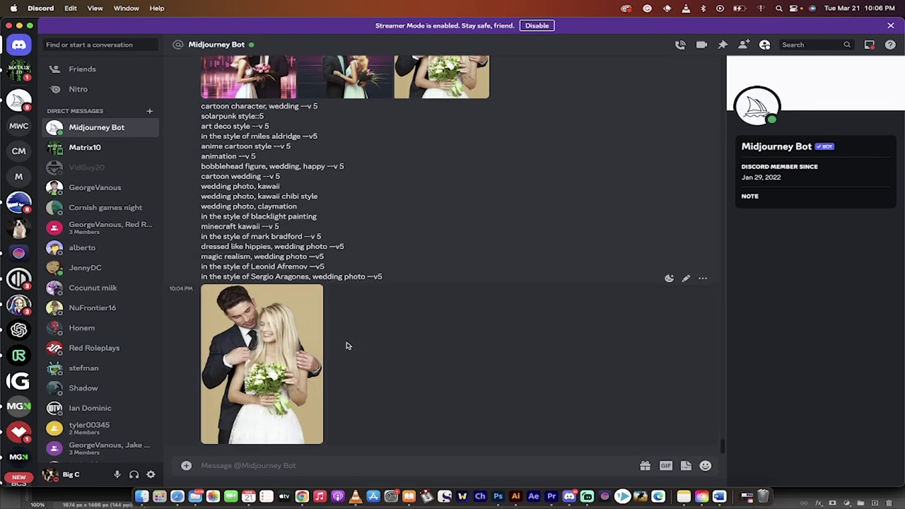
# - Send pexels-moose-photos-1587042.jpg from the A Wedding folder to Midjourney Bot
pyautogui.click(141, 498)
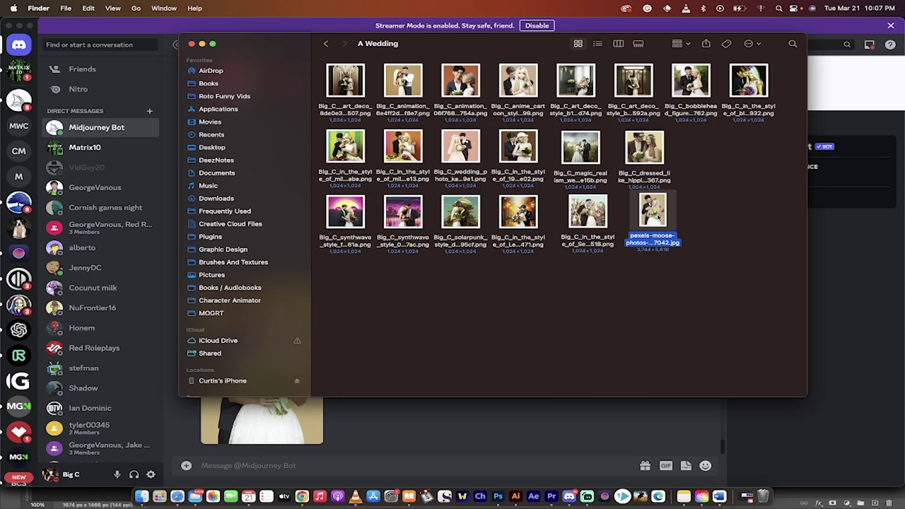
pyautogui.moveTo(652, 212); pyautogui.dragTo(399, 370)
pyautogui.press('super+Tab')
pyautogui.press('Return')
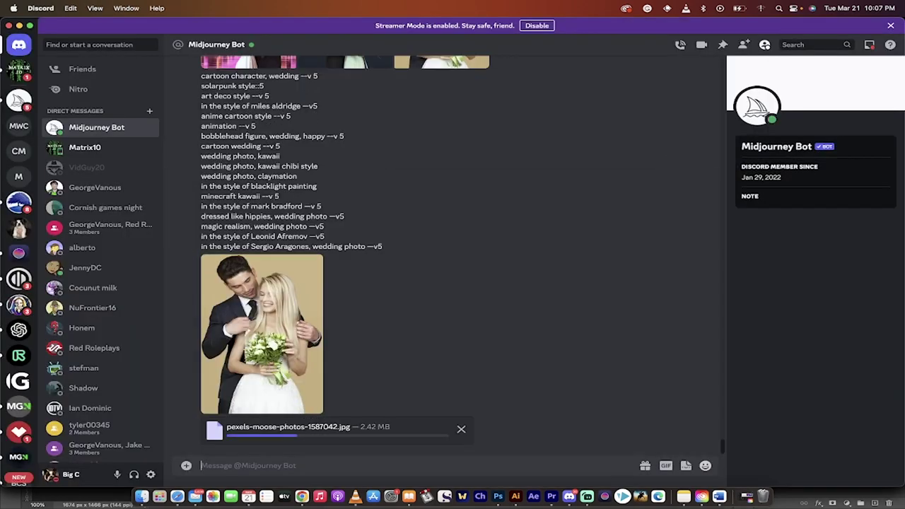
# - Browse the Pexels stock photo page in Chrome, then return to the Discord chat
pyautogui.click(303, 498)
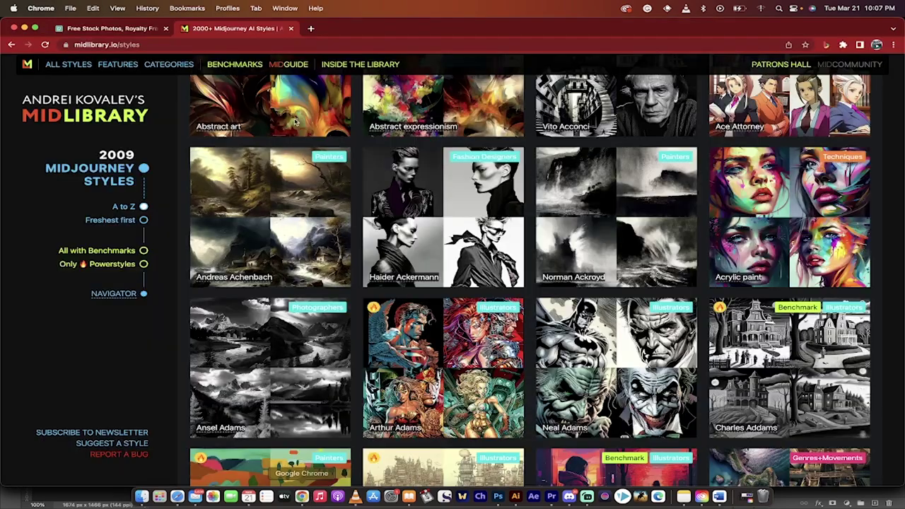
pyautogui.click(104, 29)
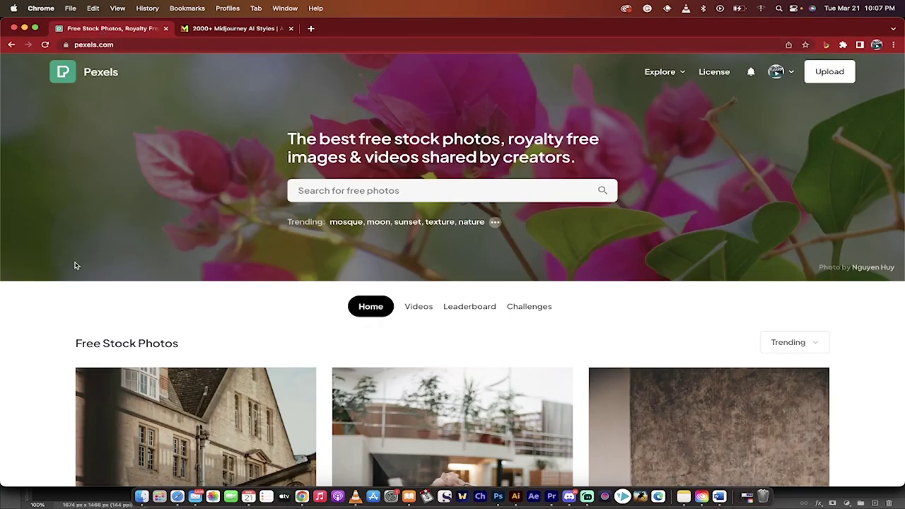
pyautogui.scroll(-10, 111, 388)
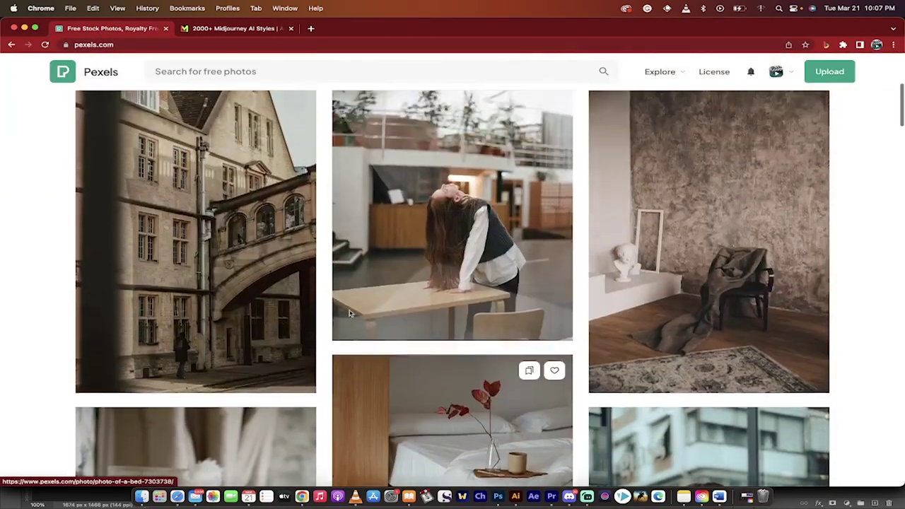
pyautogui.scroll(-4, 348, 313)
pyautogui.scroll(15, 349, 313)
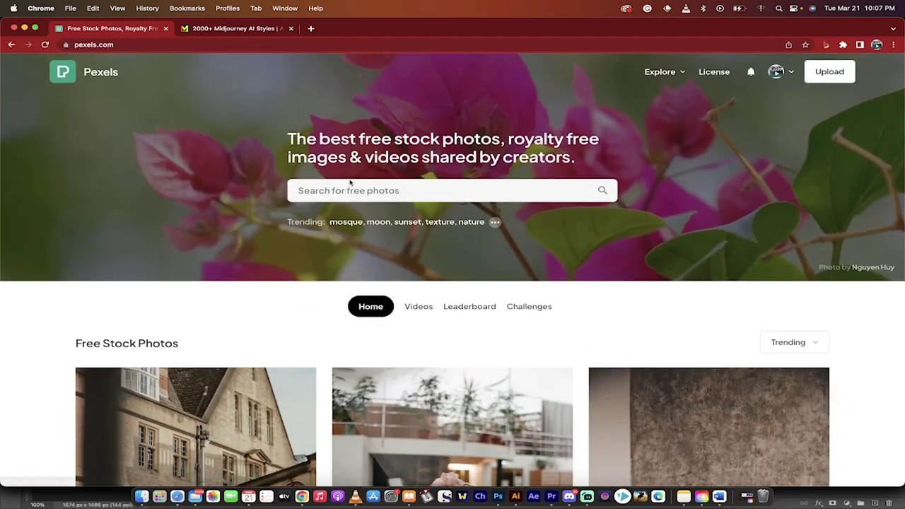
pyautogui.click(570, 497)
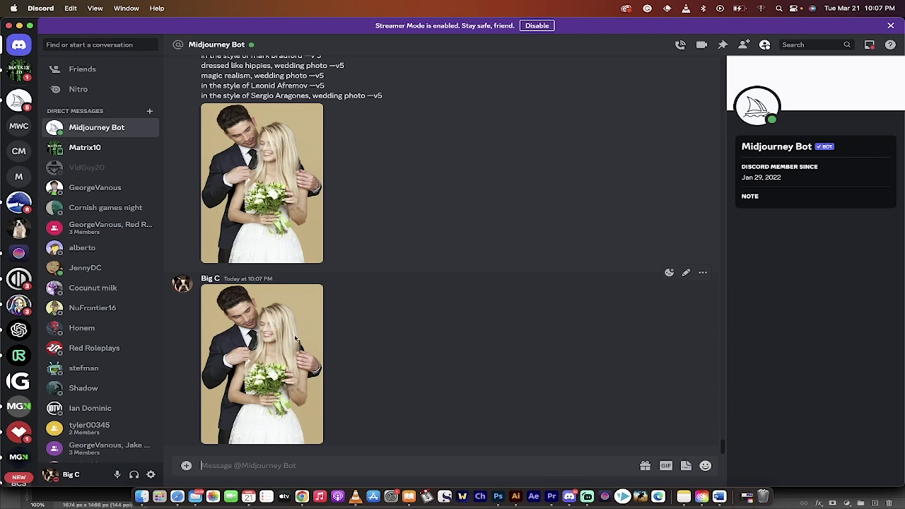
# - Start an /imagine prompt containing the uploaded wedding photo's link
pyautogui.rightClick(295, 340)
pyautogui.click(314, 455)
pyautogui.write('/imagine')
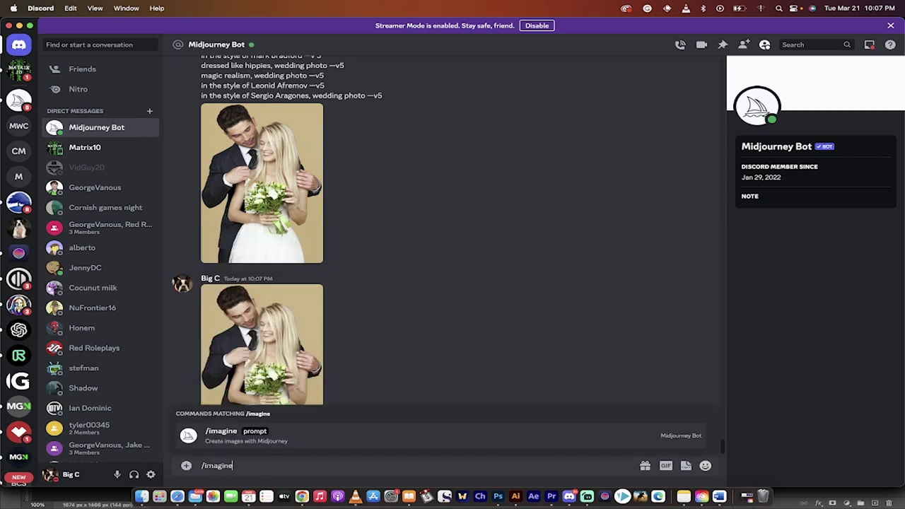
pyautogui.press('Tab')
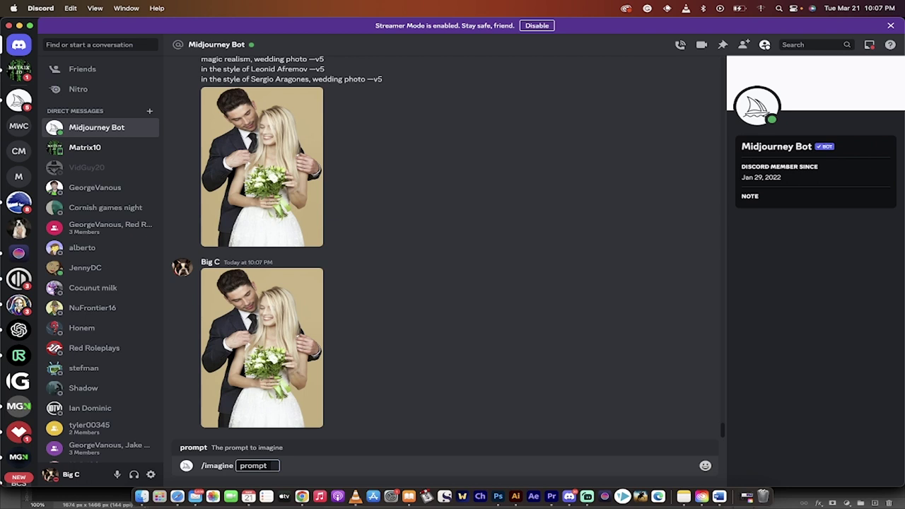
pyautogui.press('super+v')
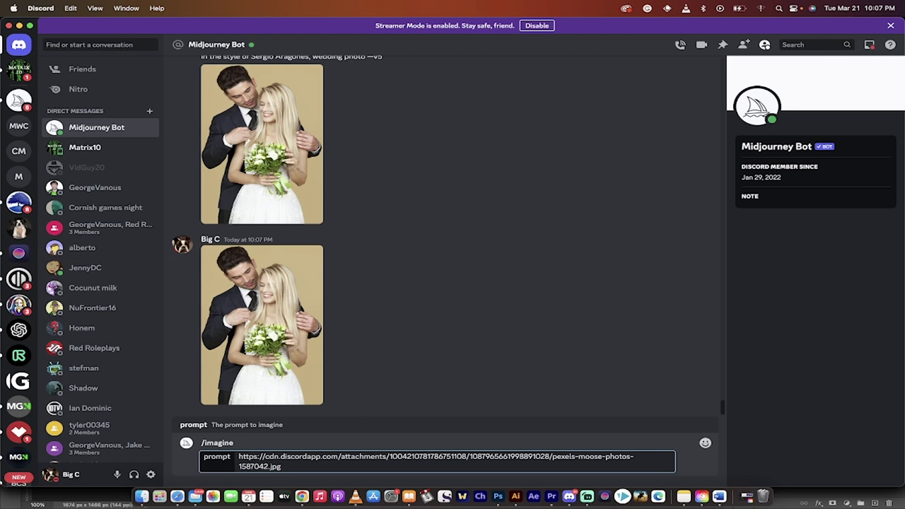
# - Copy 'animation' from the earlier style list, append it after the link, and submit
pyautogui.scroll(5, 432, 365)
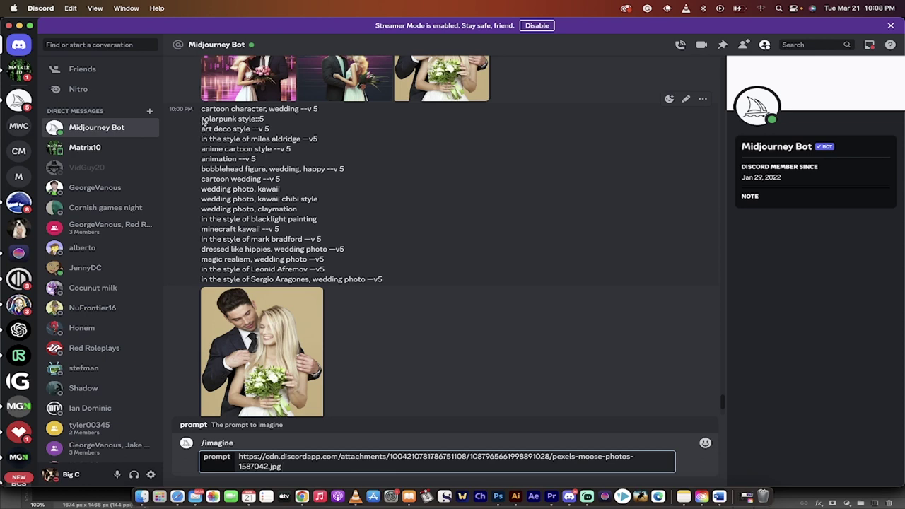
pyautogui.click(201, 121)
pyautogui.moveTo(201, 122); pyautogui.dragTo(254, 121)
pyautogui.click(236, 119)
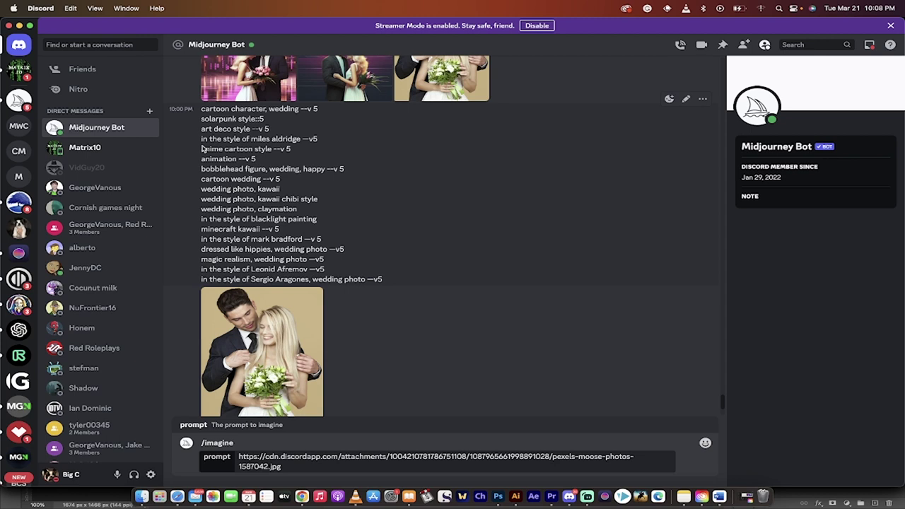
pyautogui.moveTo(202, 162); pyautogui.dragTo(238, 160)
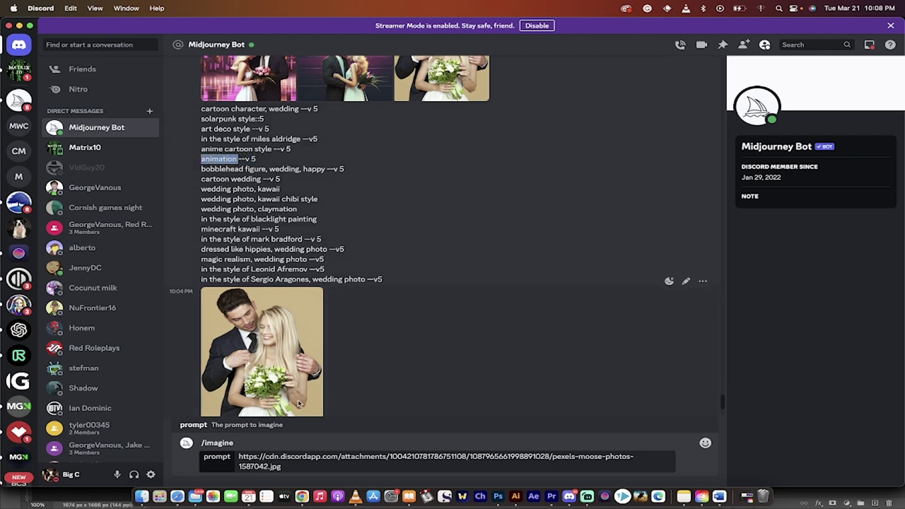
pyautogui.click(298, 472)
pyautogui.press('super+v')
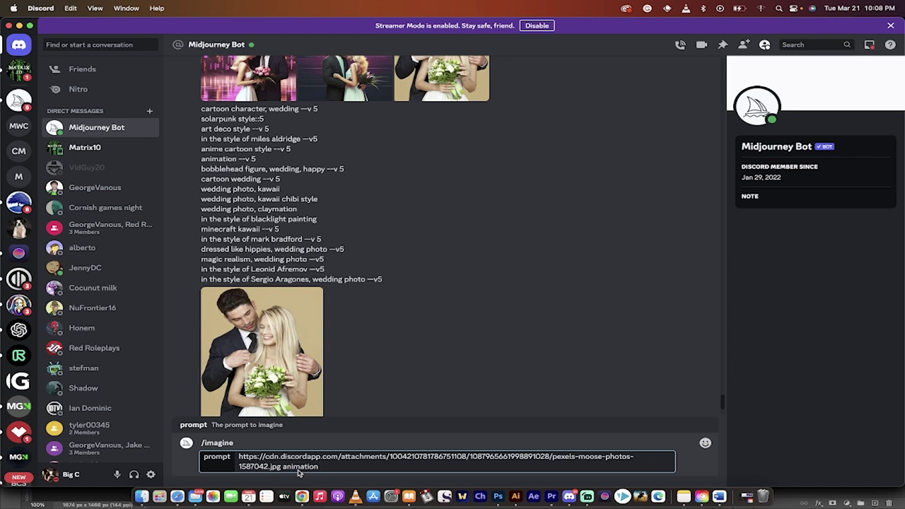
pyautogui.press('Return')
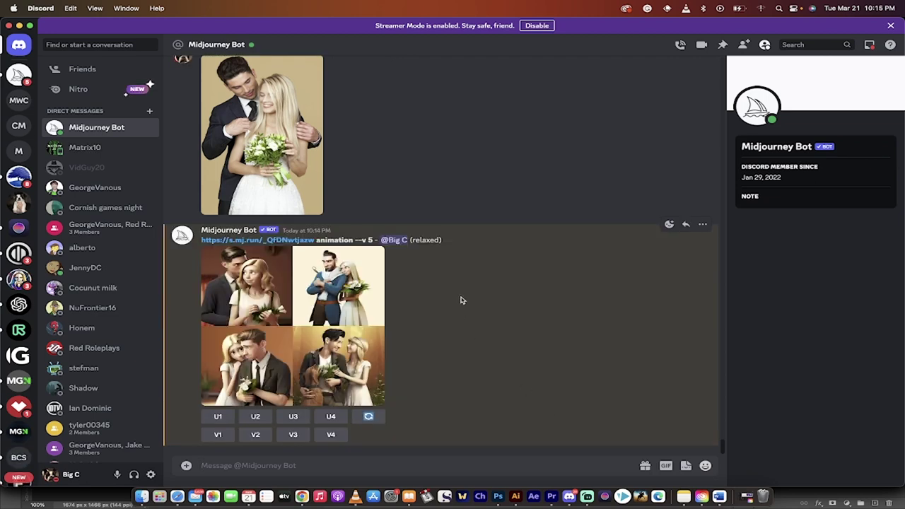
# - Compare the original wedding photo with the enlarged four-image animation grid
pyautogui.click(294, 159)
pyautogui.click(626, 286)
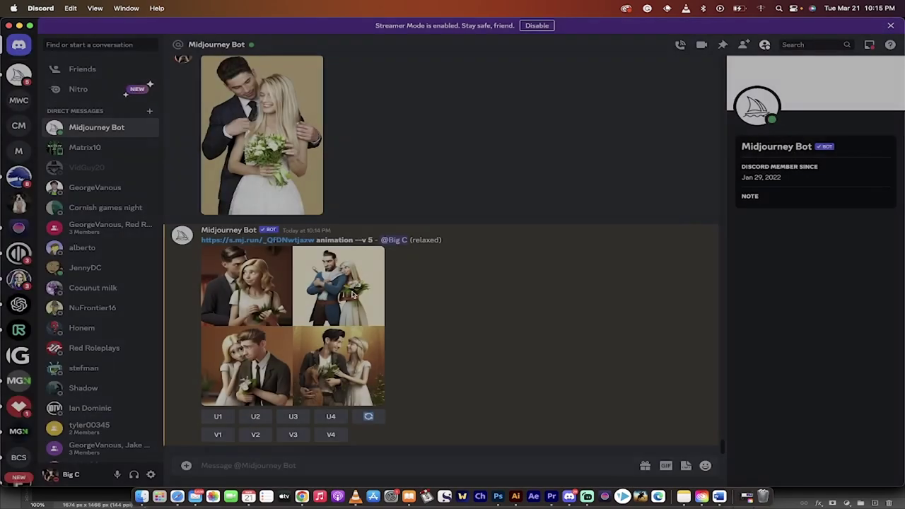
pyautogui.click(315, 308)
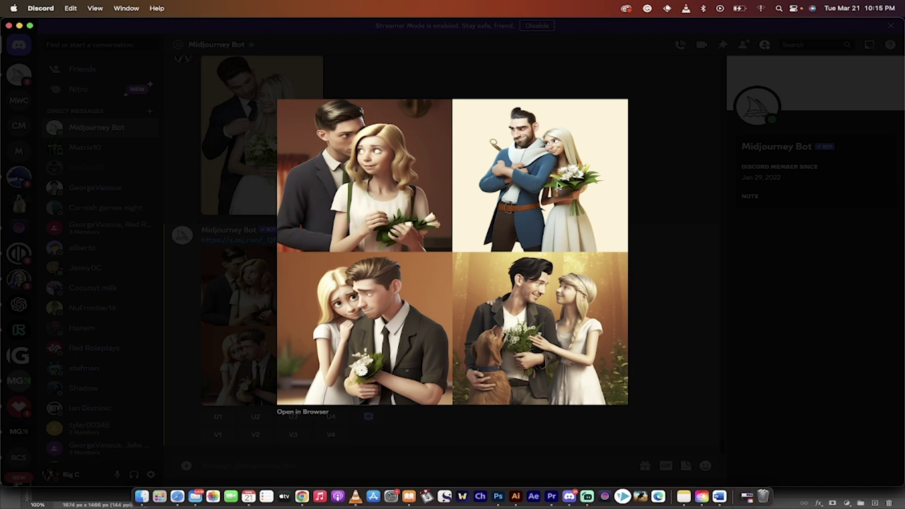
pyautogui.click(645, 203)
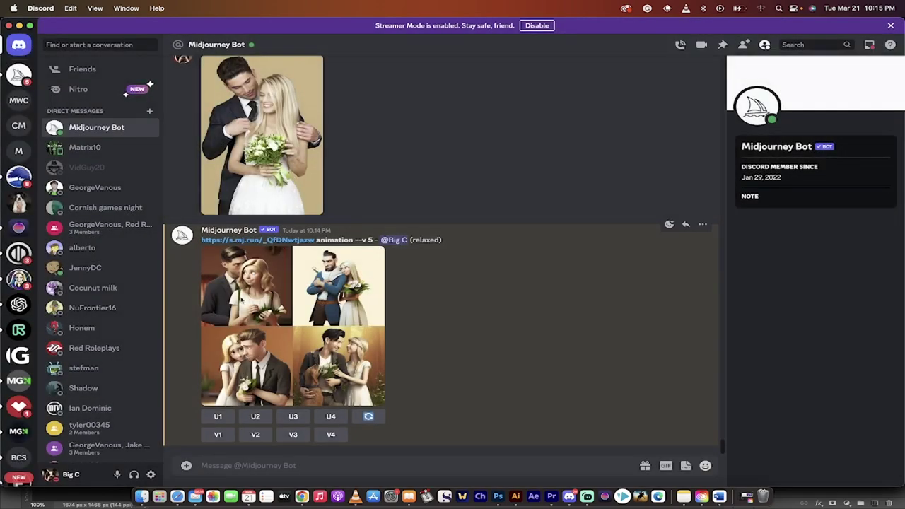
# - Upscale the top-left animation image (U1) and view the result enlarged
pyautogui.click(217, 417)
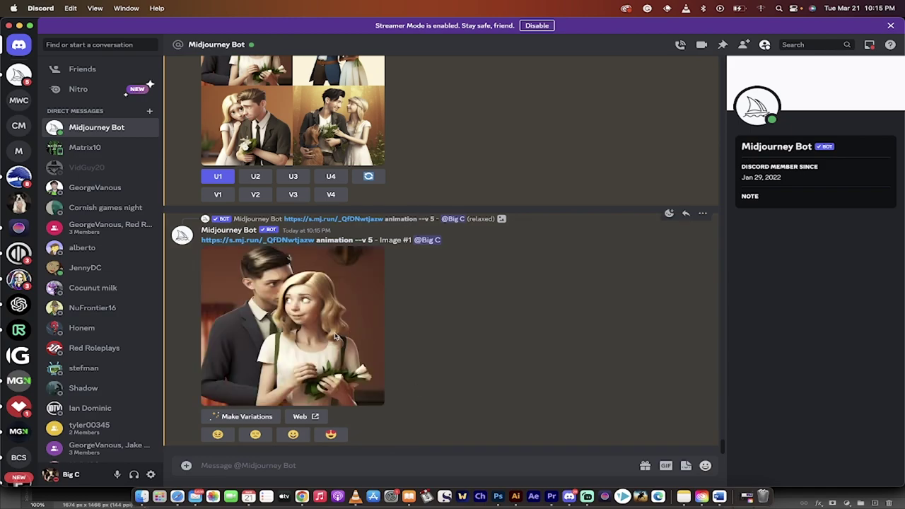
pyautogui.click(337, 337)
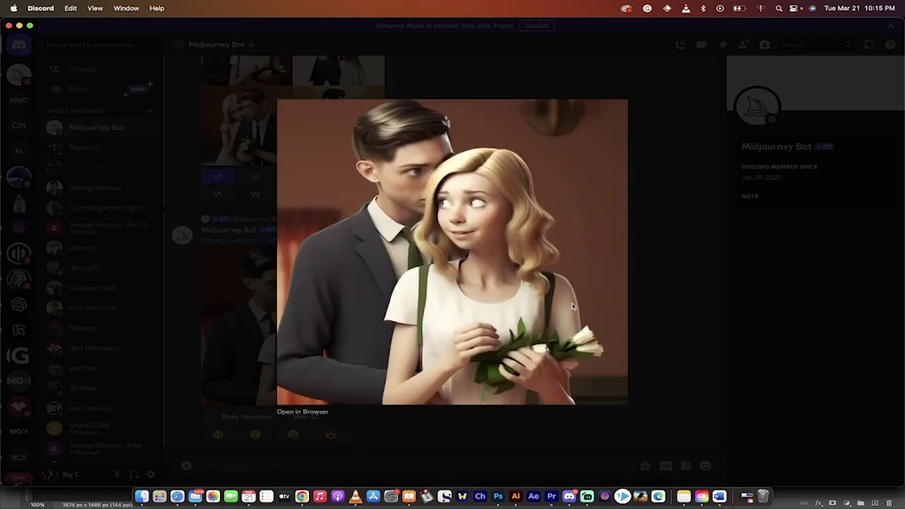
pyautogui.click(657, 300)
pyautogui.click(319, 325)
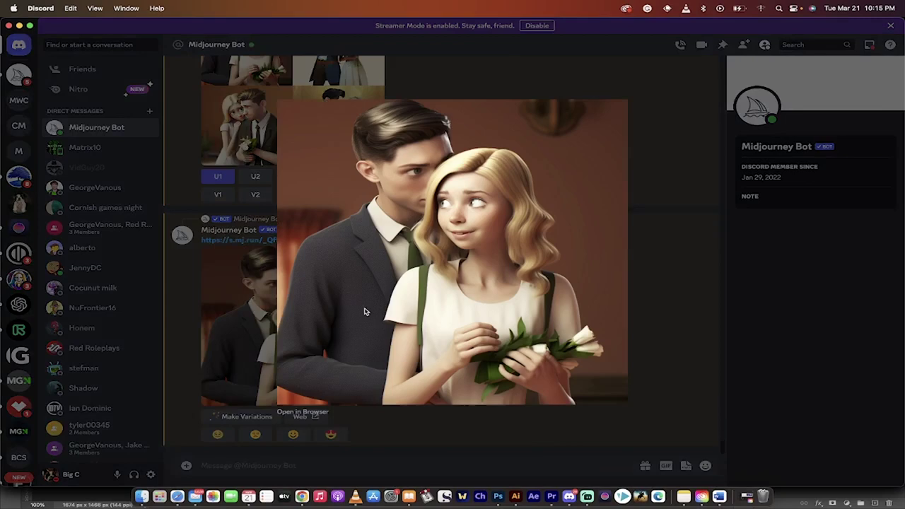
# - Save the upscaled Image #1 to the Desktop and close the viewer
pyautogui.rightClick(493, 199)
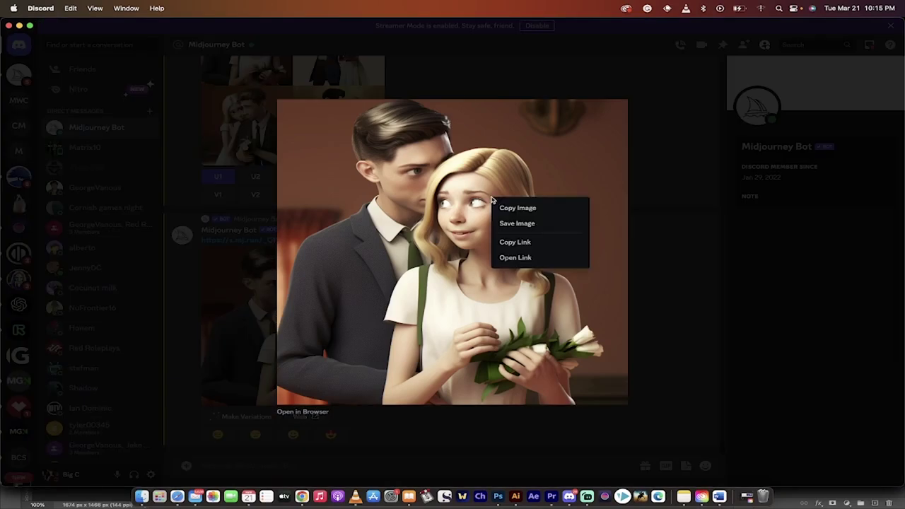
pyautogui.click(504, 224)
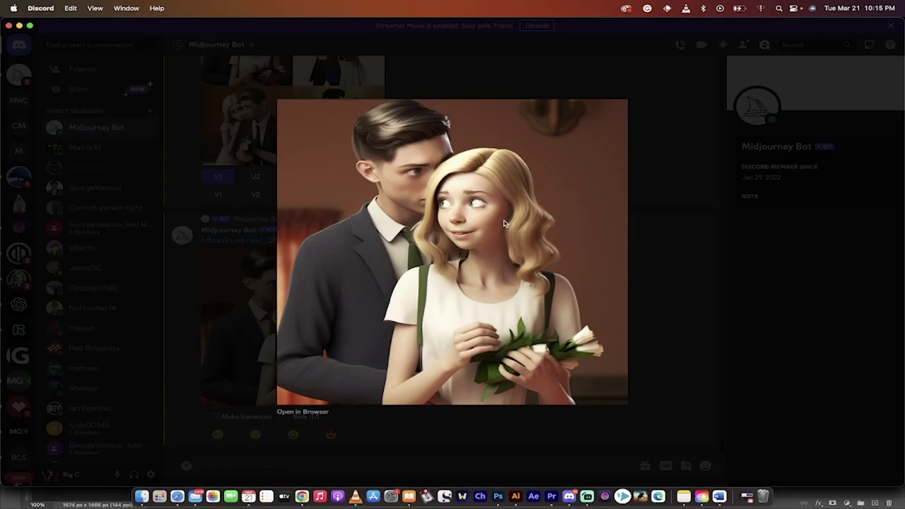
pyautogui.click(291, 171)
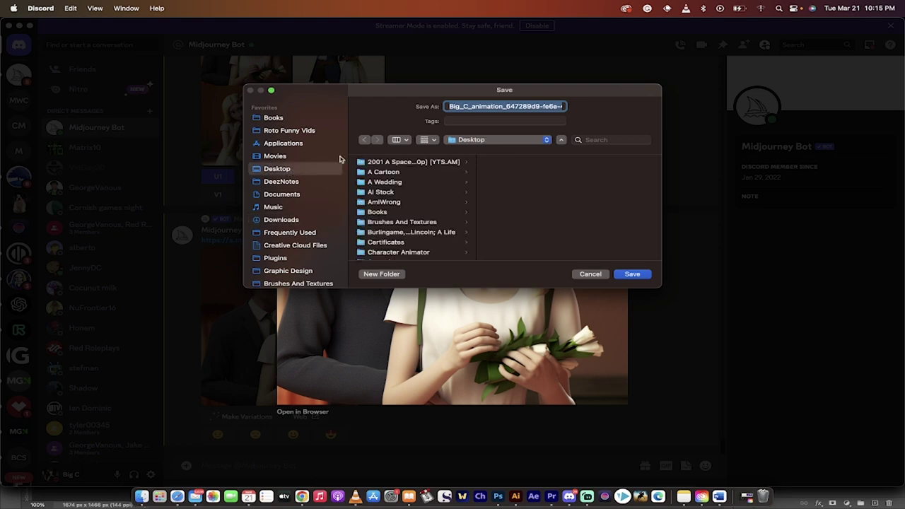
pyautogui.click(635, 276)
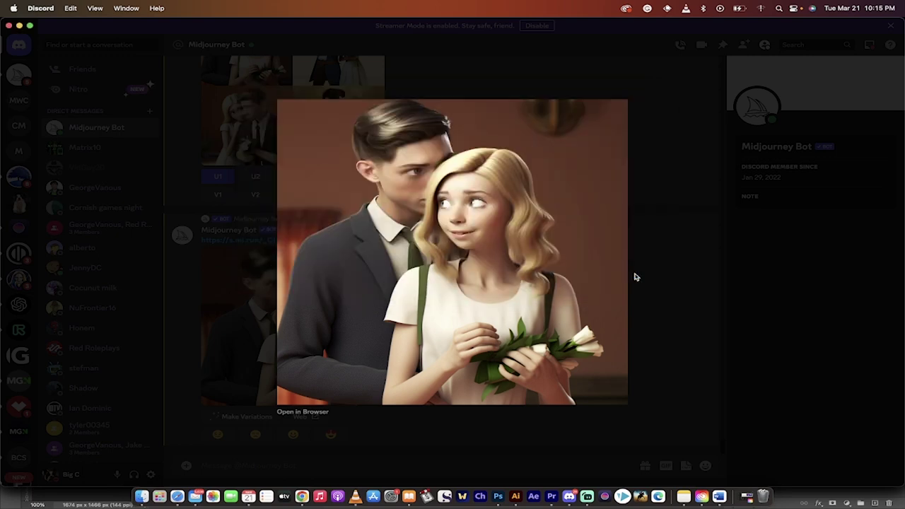
pyautogui.click(668, 291)
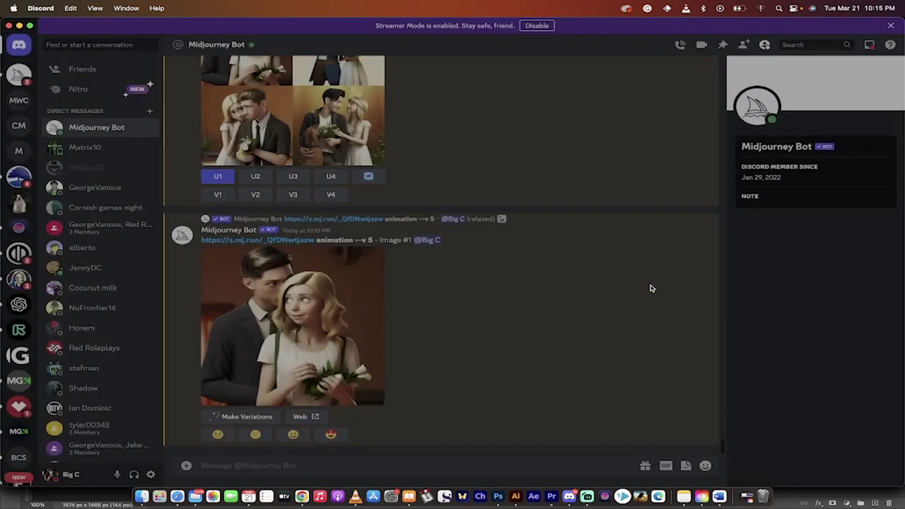
pyautogui.scroll(3, 471, 258)
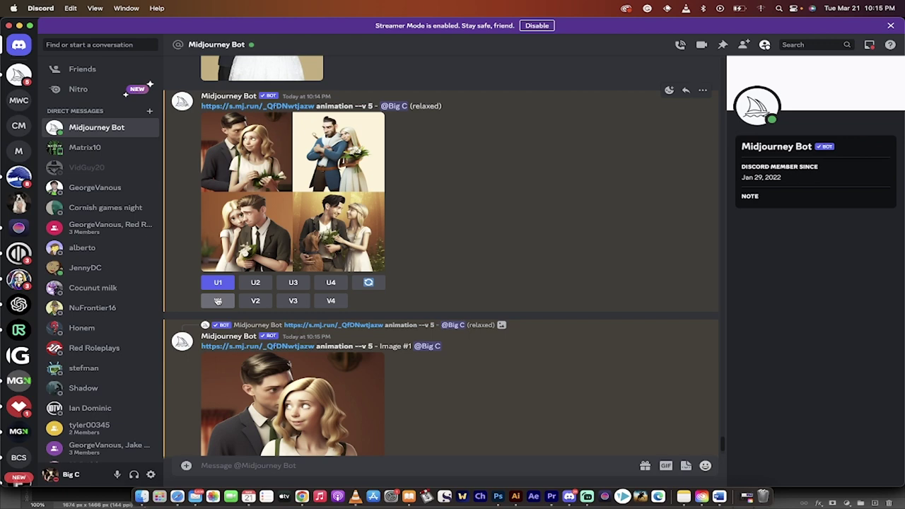
# - Remix the first image (V1) with the prompt 'animation, --iw 2.0' and submit
pyautogui.click(218, 301)
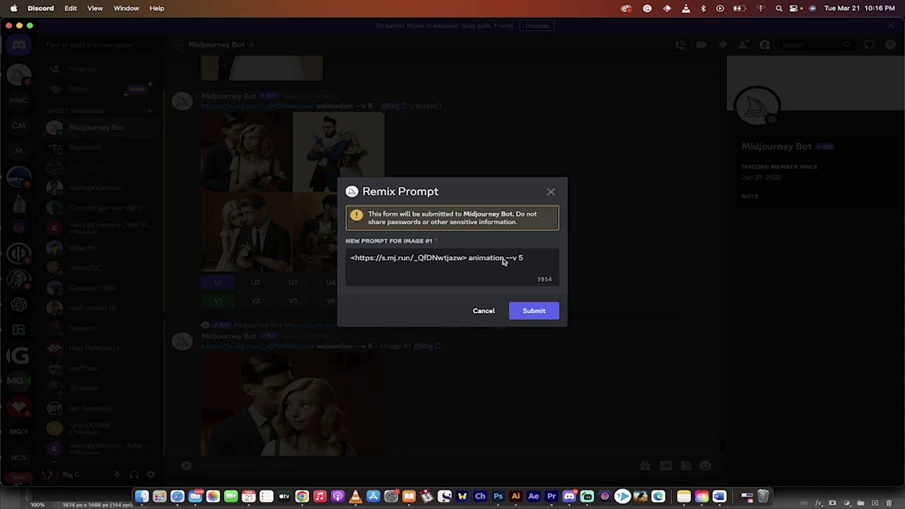
pyautogui.click(504, 259)
pyautogui.write(', --iw 2 .0')
pyautogui.click(525, 311)
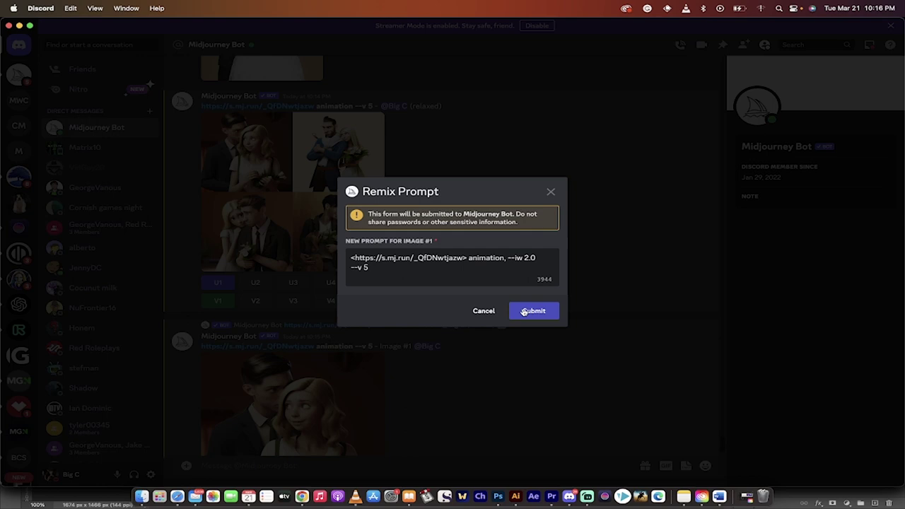
pyautogui.click(525, 311)
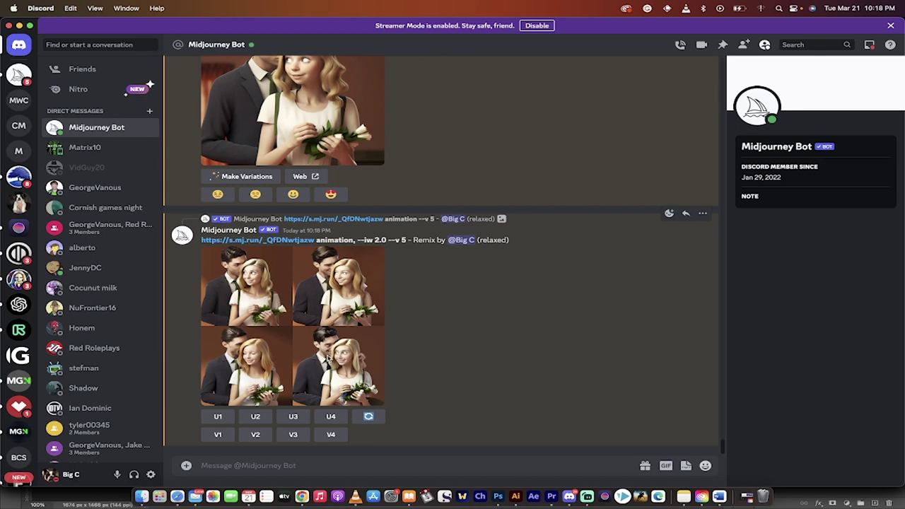
# - Compare the remix grid against the original wedding photo, then upscale remix image 4 (U4)
pyautogui.click(312, 319)
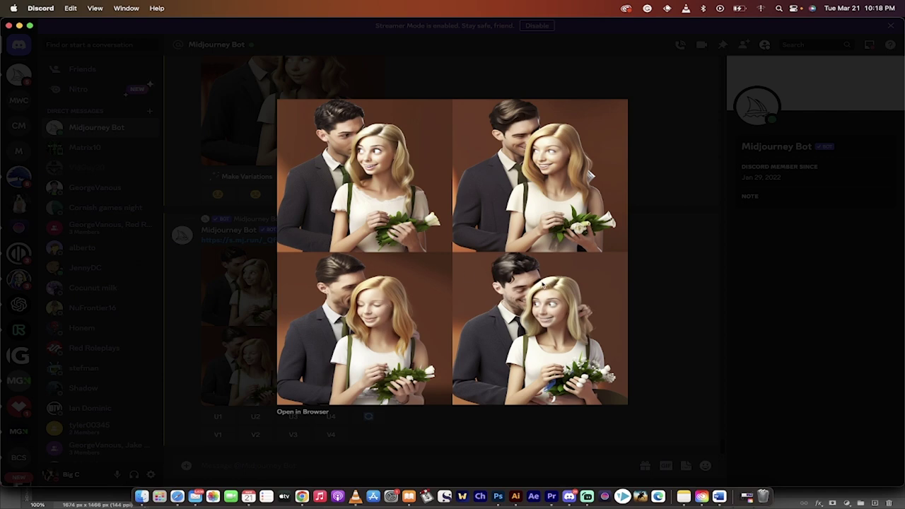
pyautogui.click(656, 301)
pyautogui.scroll(5, 550, 269)
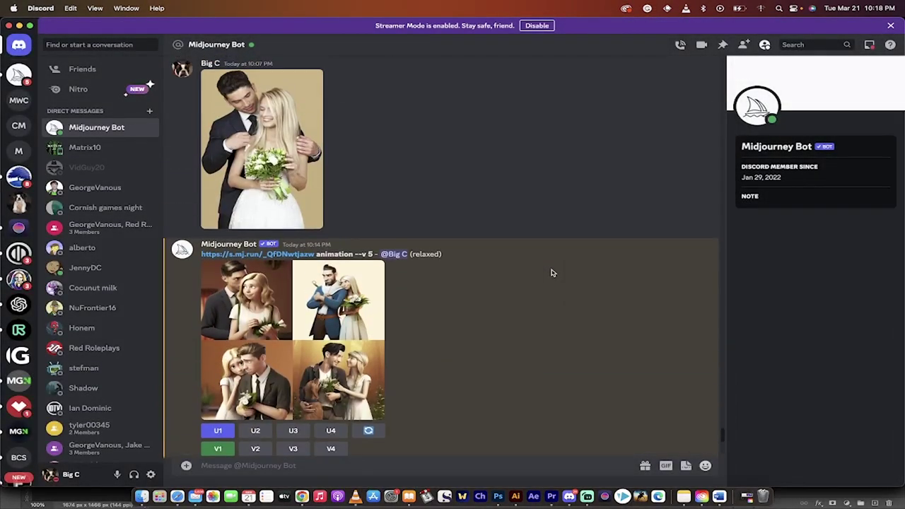
pyautogui.click(273, 222)
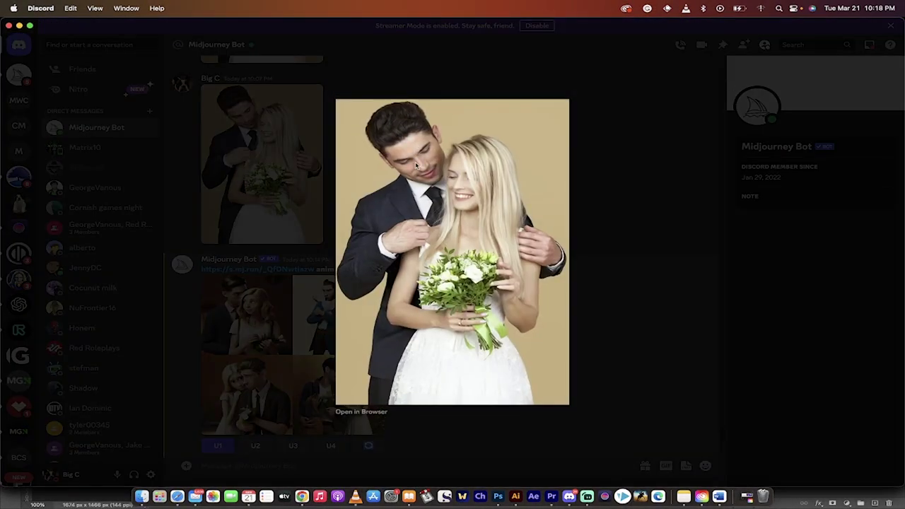
pyautogui.click(615, 273)
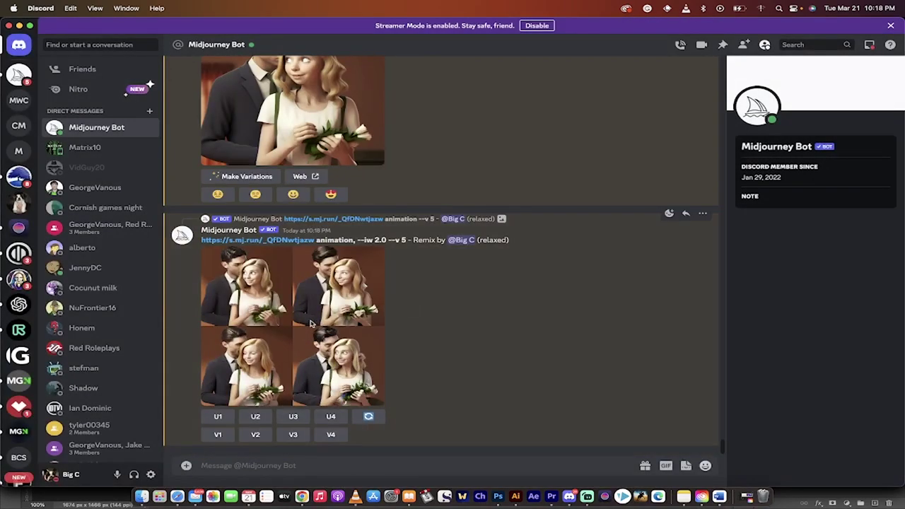
pyautogui.click(316, 323)
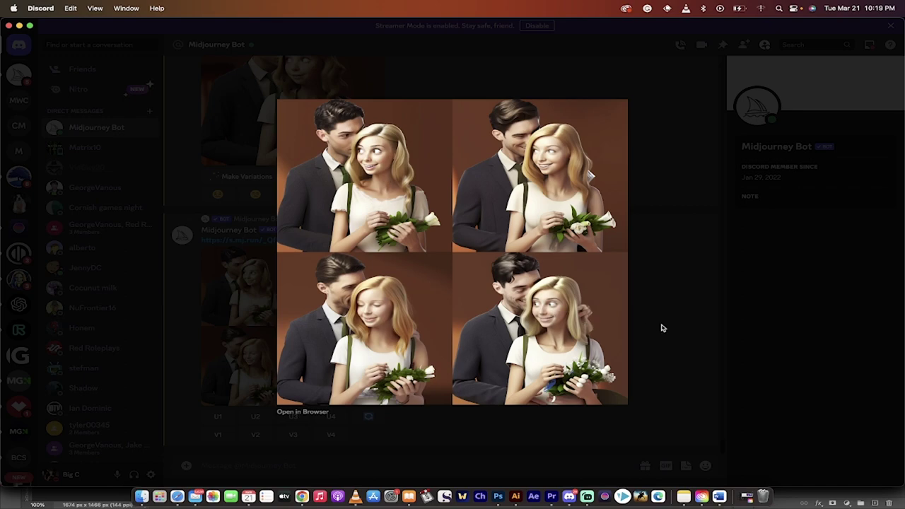
pyautogui.click(640, 327)
pyautogui.click(330, 416)
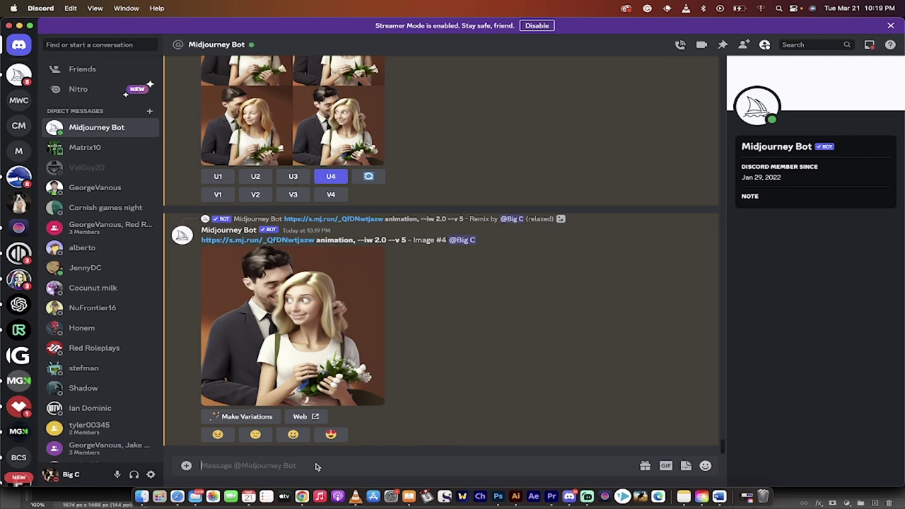
# - Begin an /imagine prompt with the original wedding photo's copied link
pyautogui.write('/imagine')
pyautogui.press('Tab')
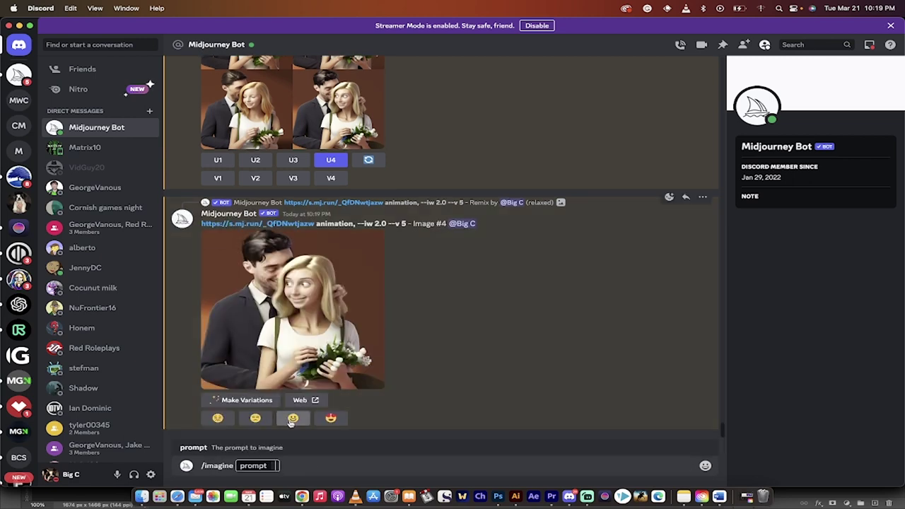
pyautogui.scroll(15, 293, 410)
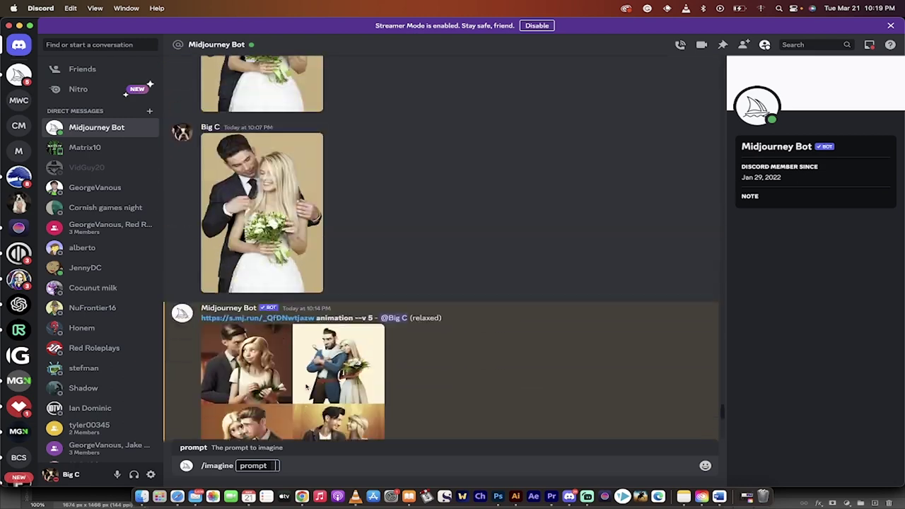
pyautogui.scroll(2, 306, 387)
pyautogui.rightClick(294, 263)
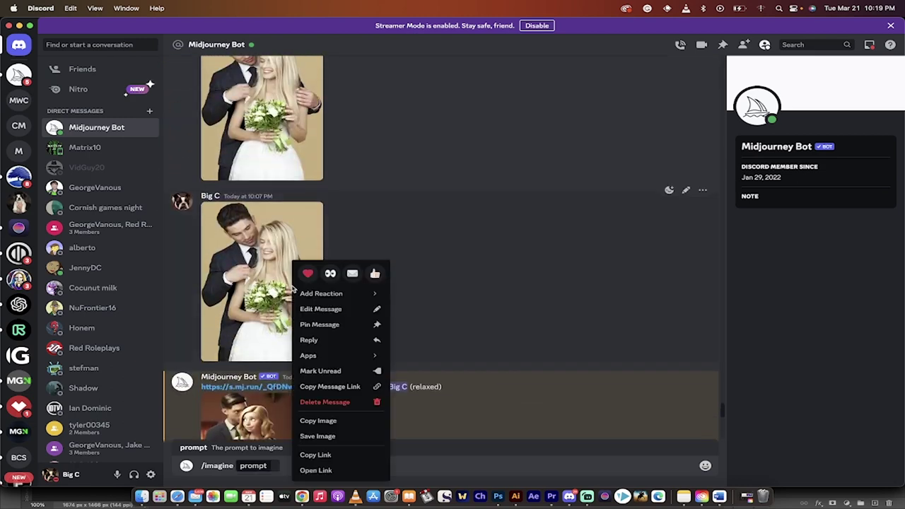
pyautogui.click(315, 455)
pyautogui.scroll(-8, 404, 265)
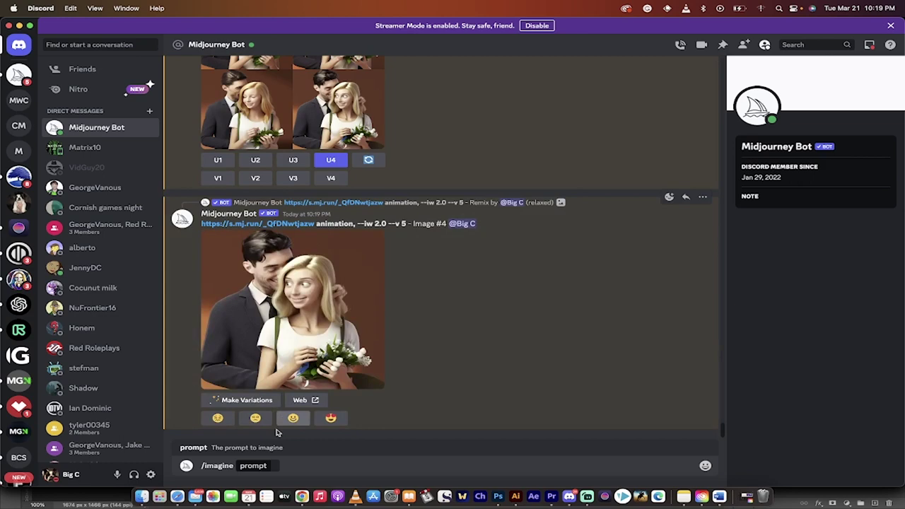
pyautogui.click(273, 467)
pyautogui.press('super+v')
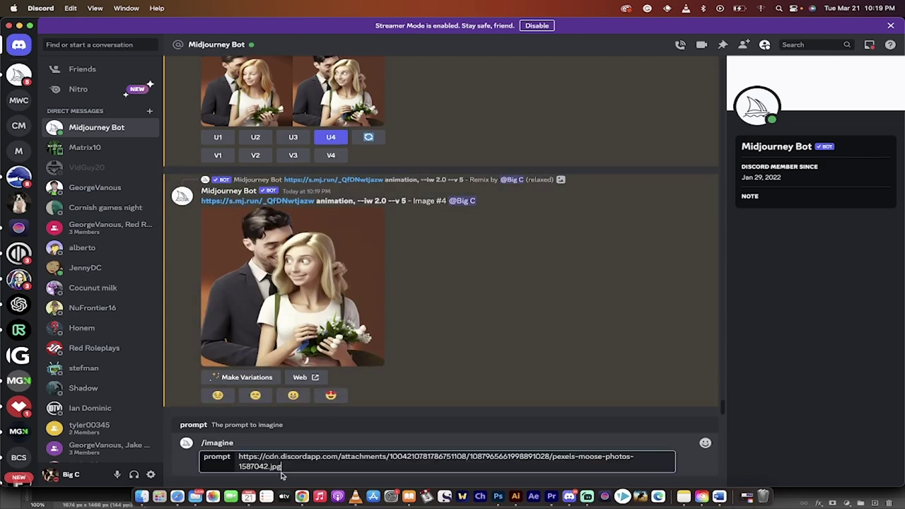
# - Append 'solarpunk style::5' from the earlier style list after the link and submit
pyautogui.scroll(10, 373, 300)
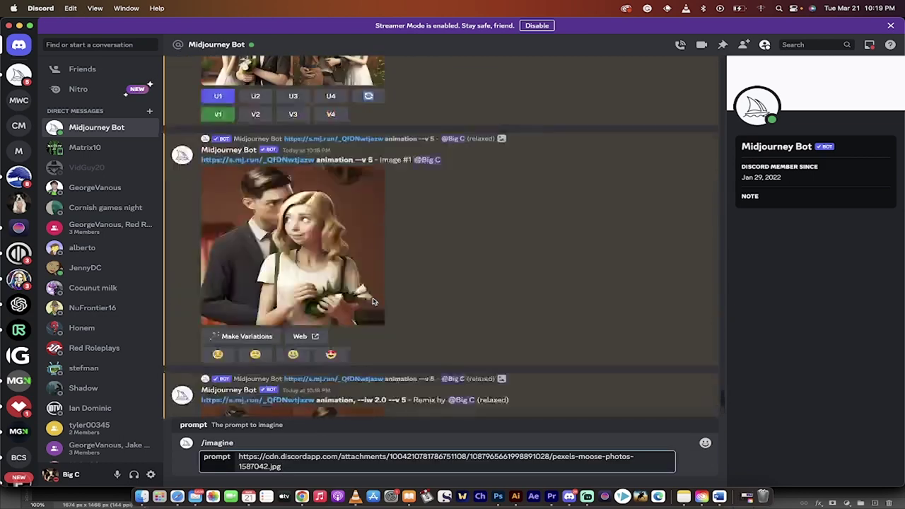
pyautogui.scroll(5, 373, 300)
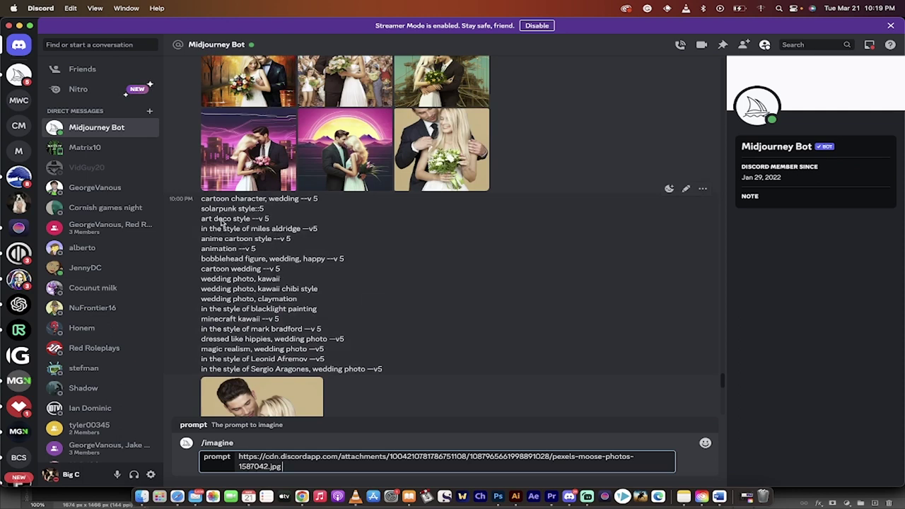
pyautogui.moveTo(201, 210); pyautogui.dragTo(286, 224)
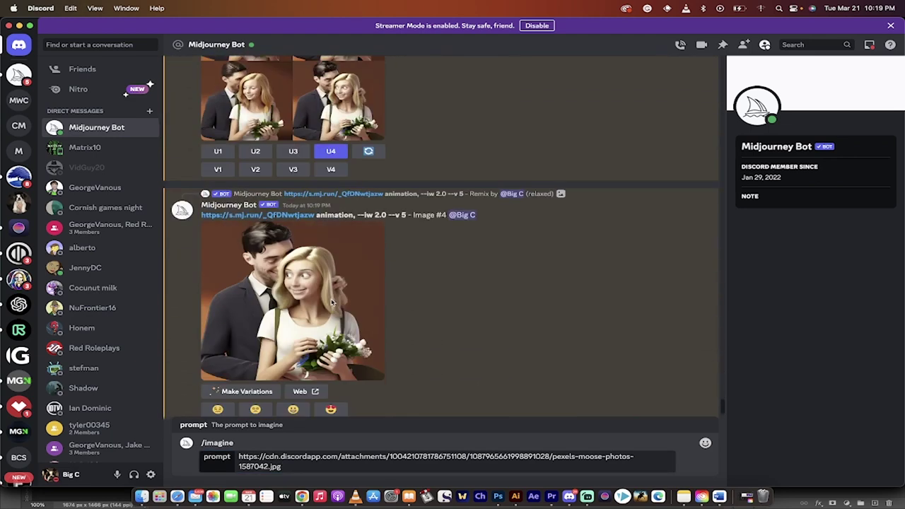
pyautogui.click(296, 470)
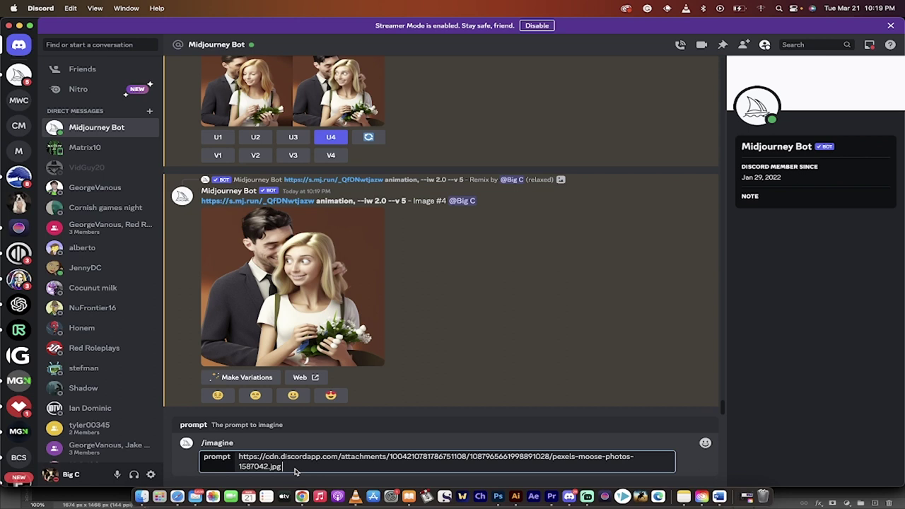
pyautogui.press('super+v')
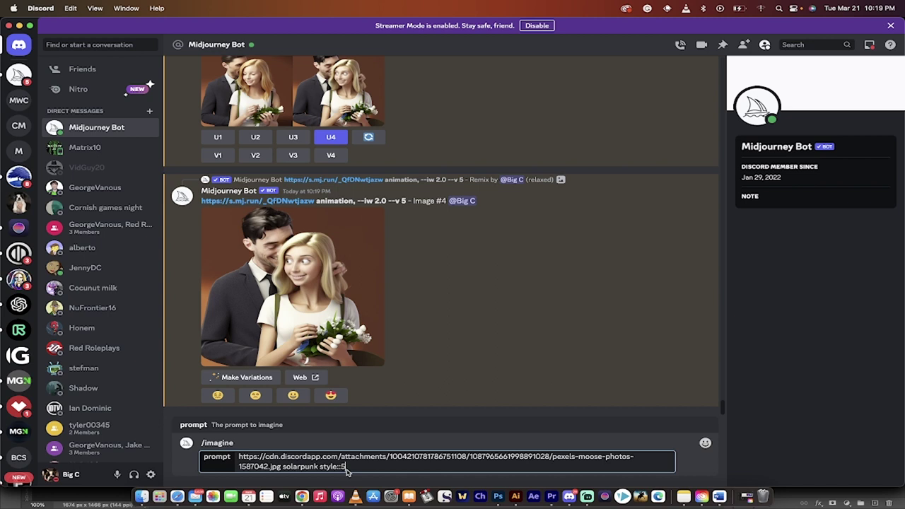
pyautogui.press('BackSpace')
pyautogui.press('Return')
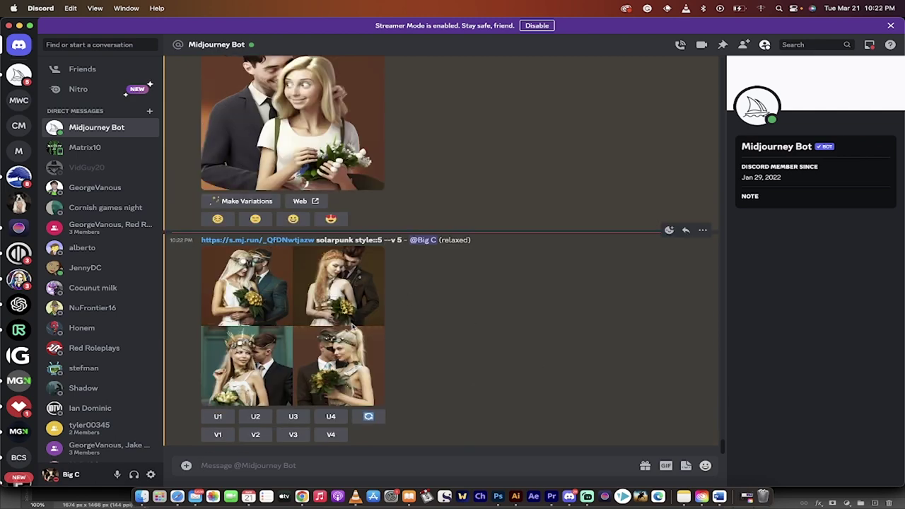
# - Enlarge the finished solarpunk wedding grid to inspect it, then close the viewer
pyautogui.click(351, 326)
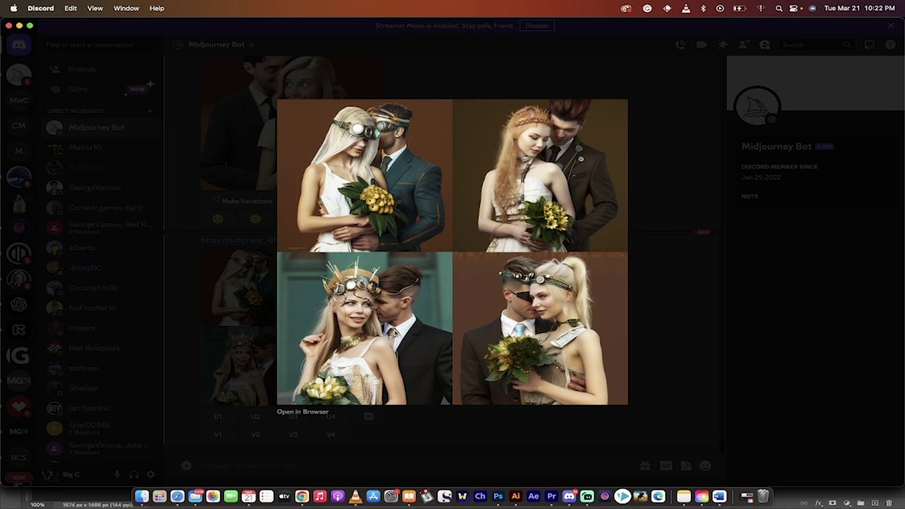
pyautogui.click(650, 331)
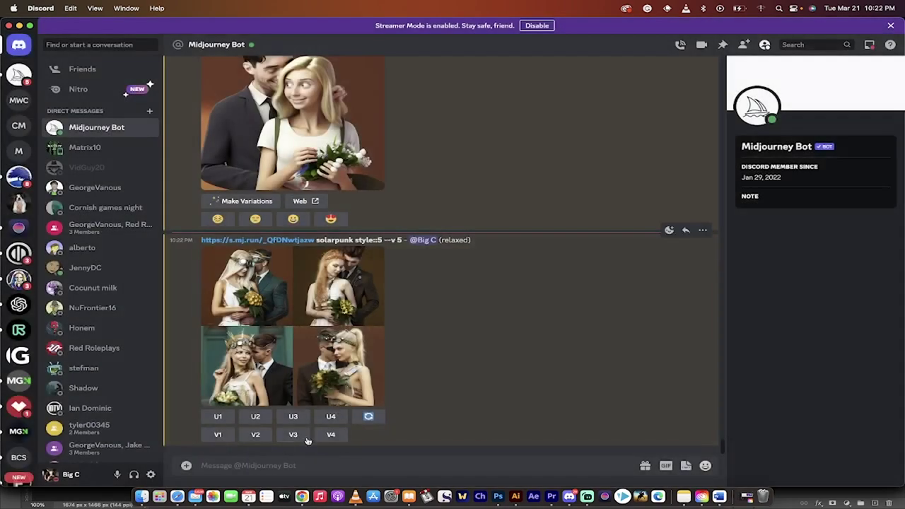
# - Start an /imagine prompt containing the copied link of the uploaded wedding photo
pyautogui.click(285, 463)
pyautogui.write('/iamgine')
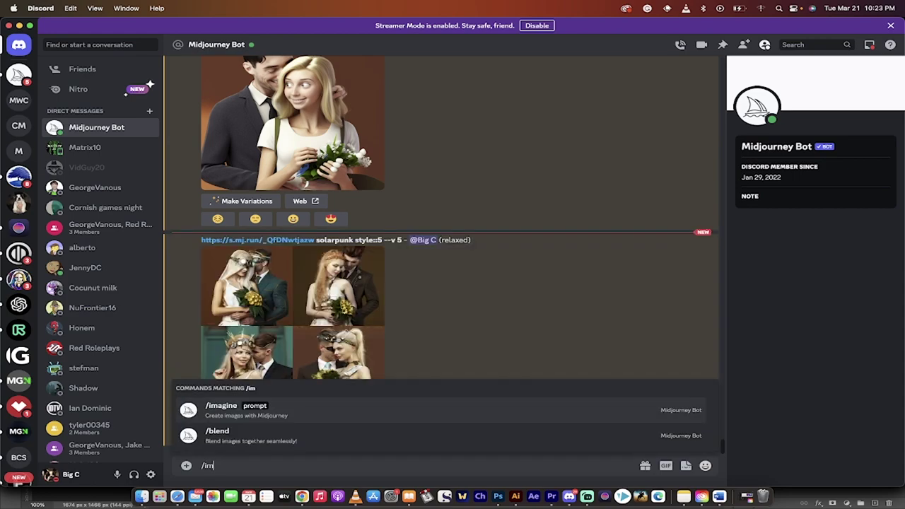
pyautogui.press('Tab')
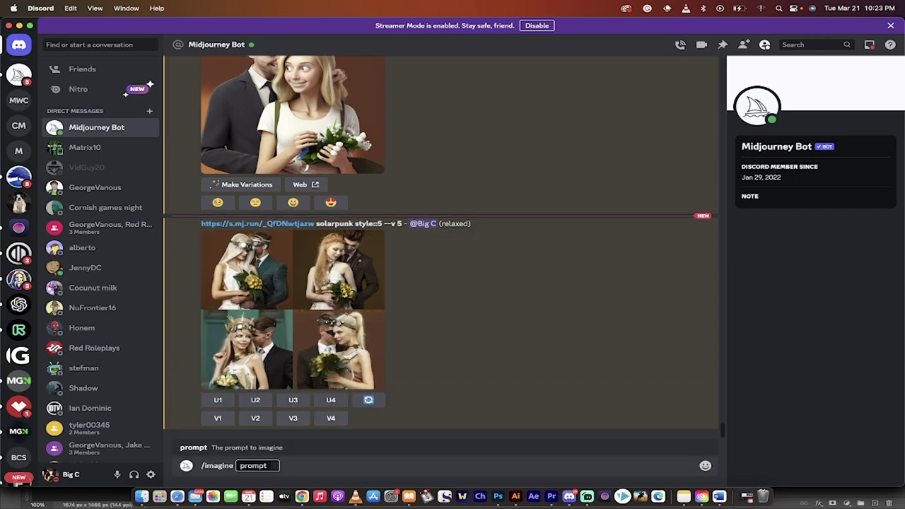
pyautogui.scroll(15, 327, 281)
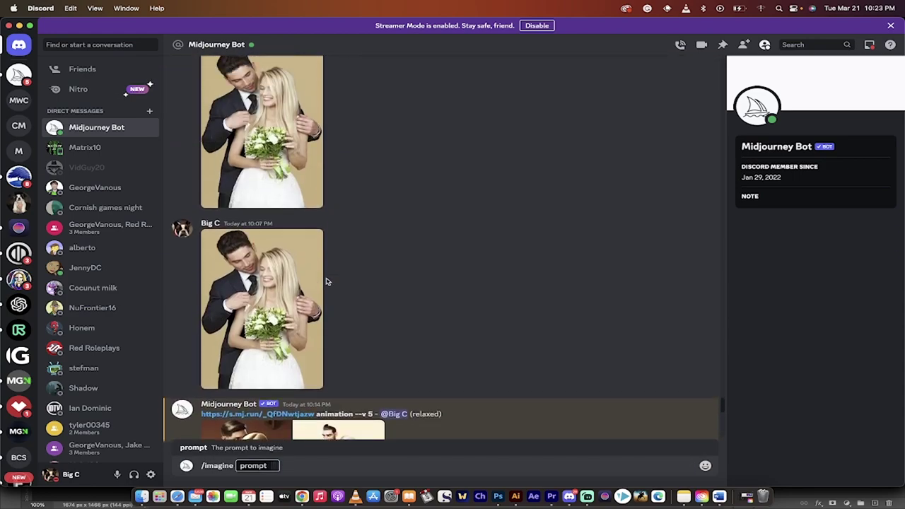
pyautogui.scroll(1, 327, 281)
pyautogui.rightClick(303, 292)
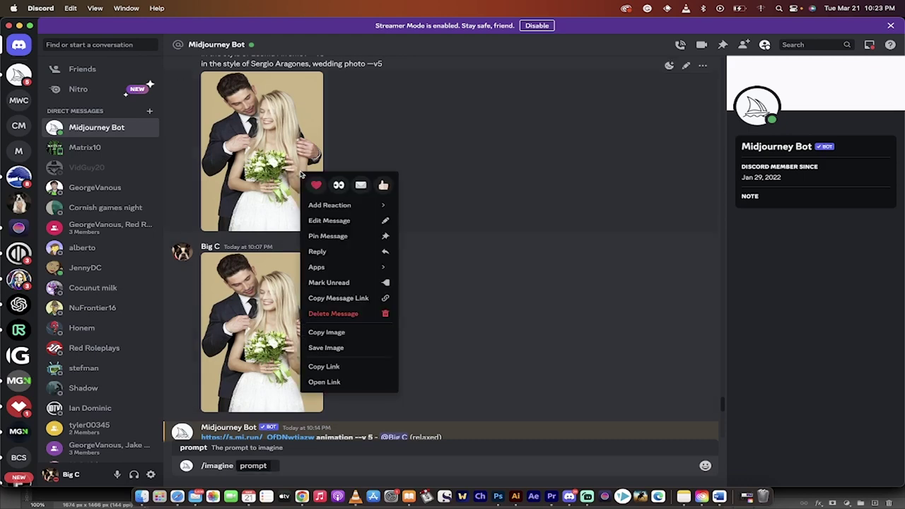
pyautogui.click(351, 366)
pyautogui.scroll(-10, 475, 333)
pyautogui.click(274, 468)
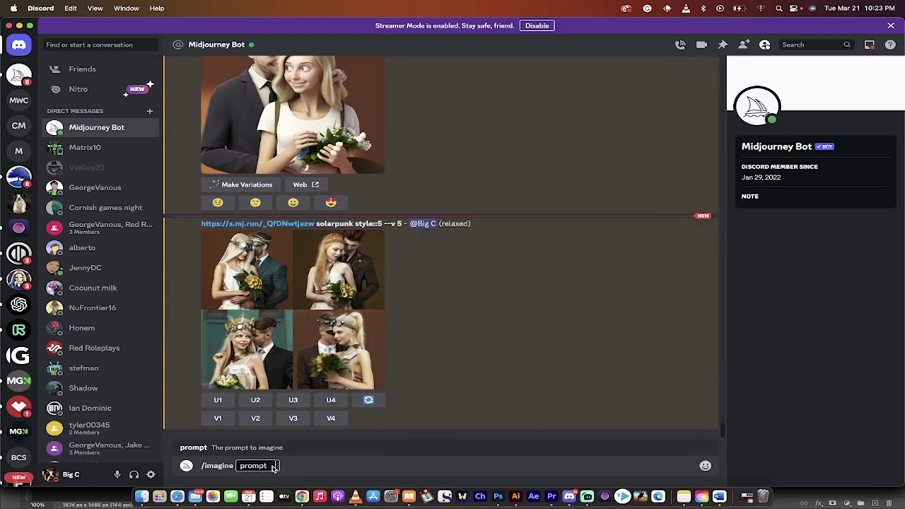
pyautogui.press('super+v')
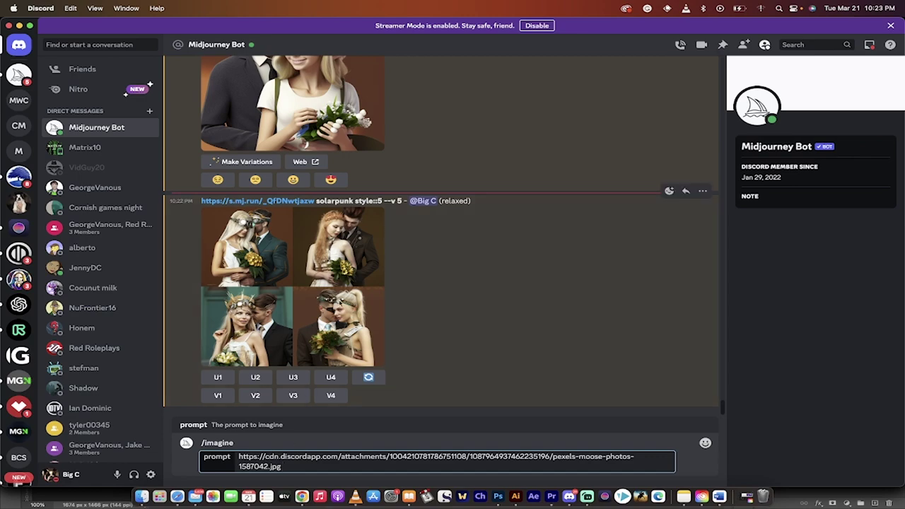
# - Append 'in the style of Leonid Afremov' from an earlier prompt and submit the request
pyautogui.scroll(15, 338, 303)
pyautogui.scroll(-2, 338, 303)
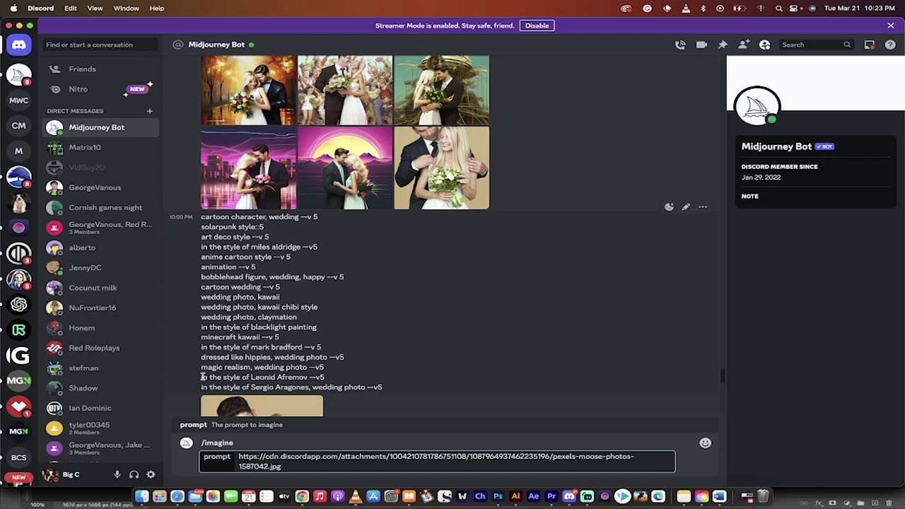
pyautogui.moveTo(202, 381); pyautogui.dragTo(306, 379)
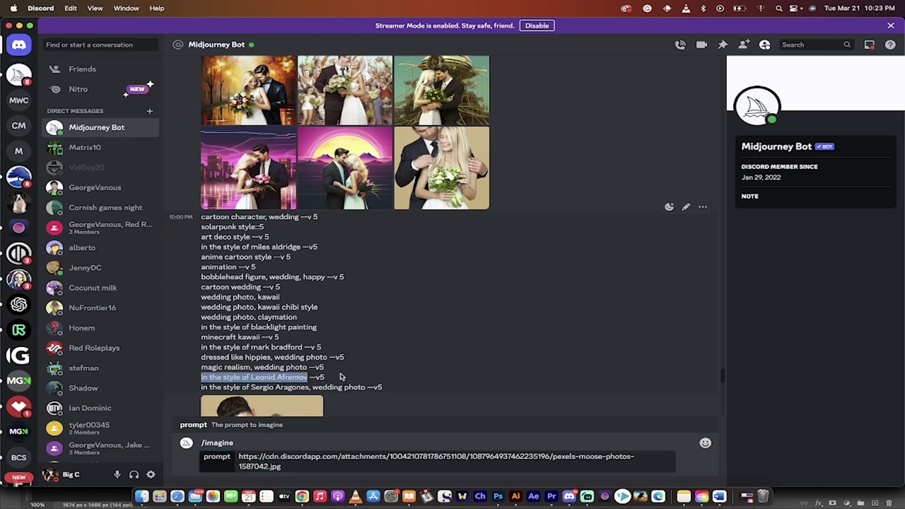
pyautogui.scroll(-3, 347, 371)
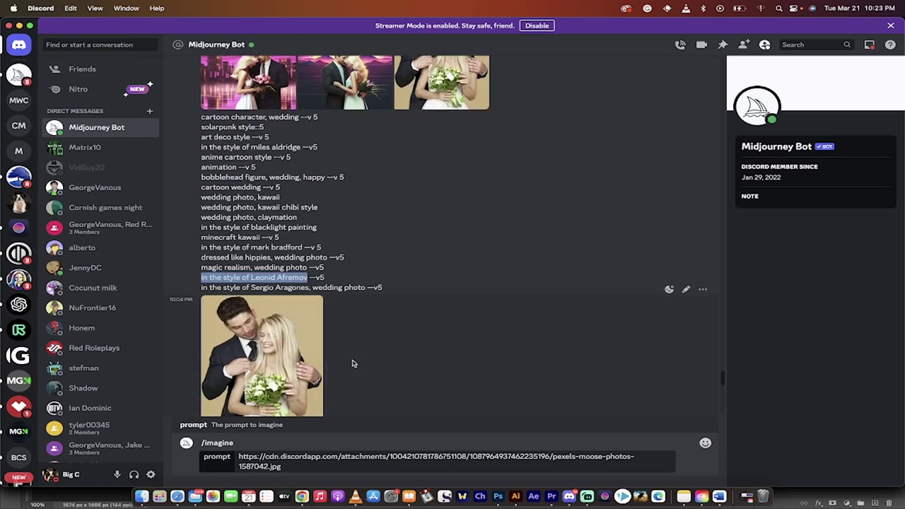
pyautogui.scroll(-15, 354, 363)
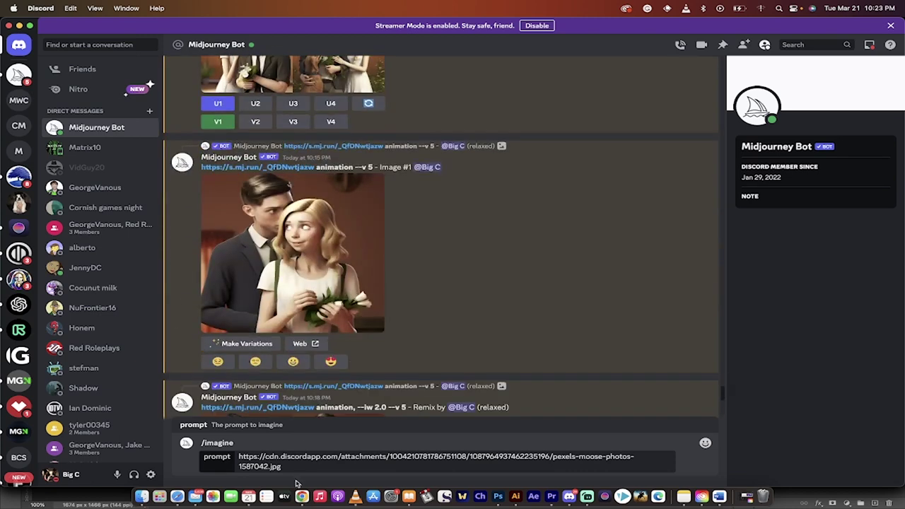
pyautogui.click(297, 467)
pyautogui.press('super+v')
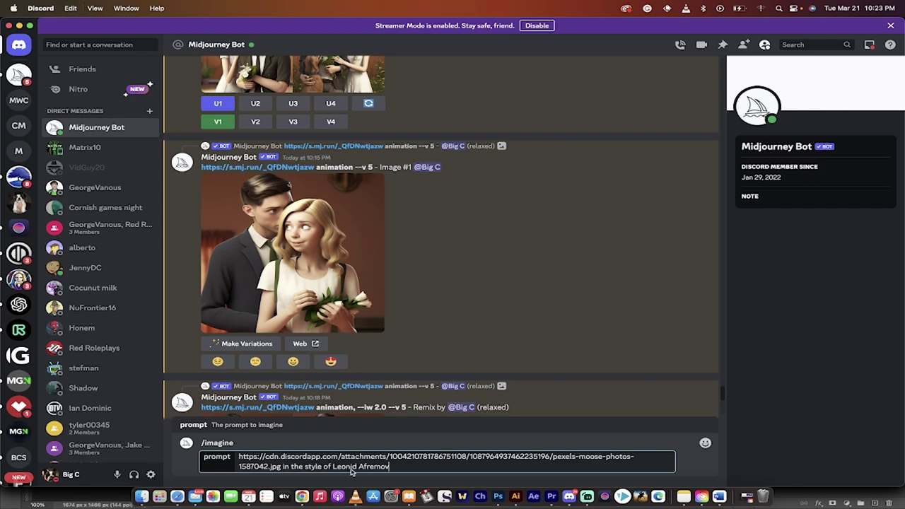
pyautogui.press('Return')
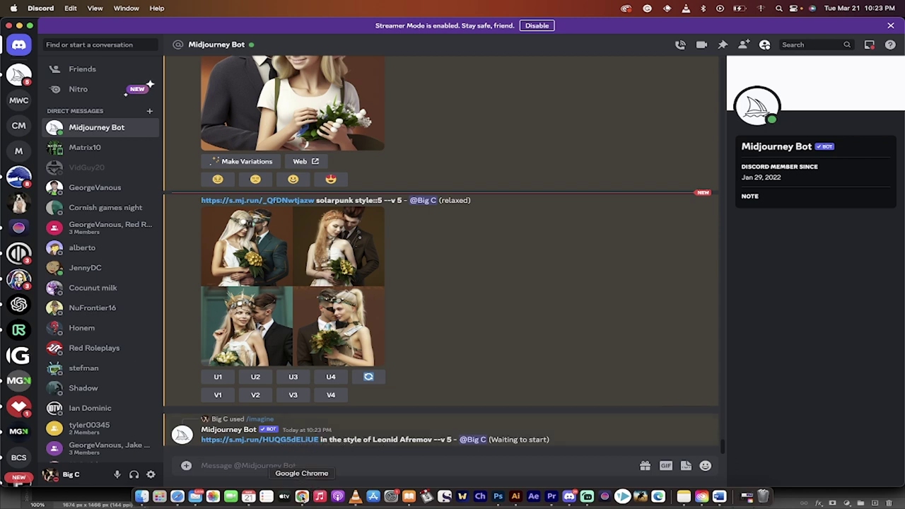
# - In Chrome, go to the Midlibrary home page and open ALL STYLES
pyautogui.click(302, 496)
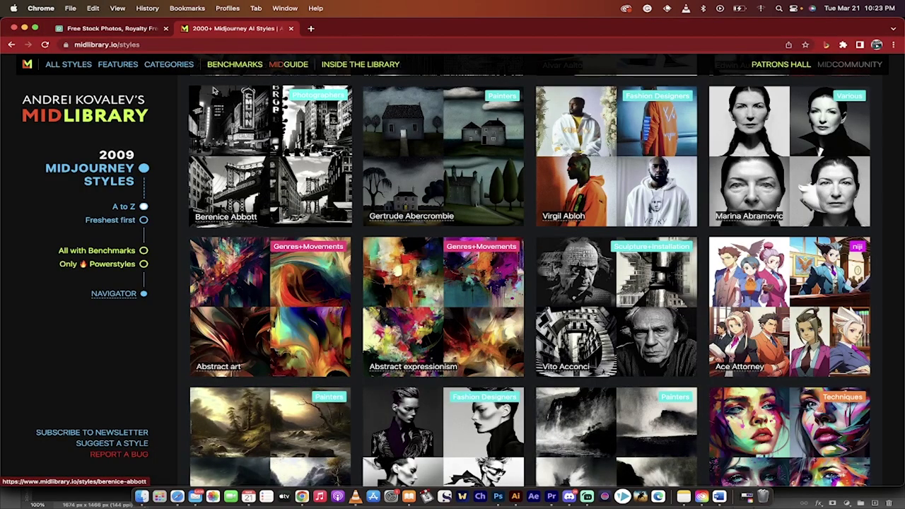
pyautogui.click(151, 45)
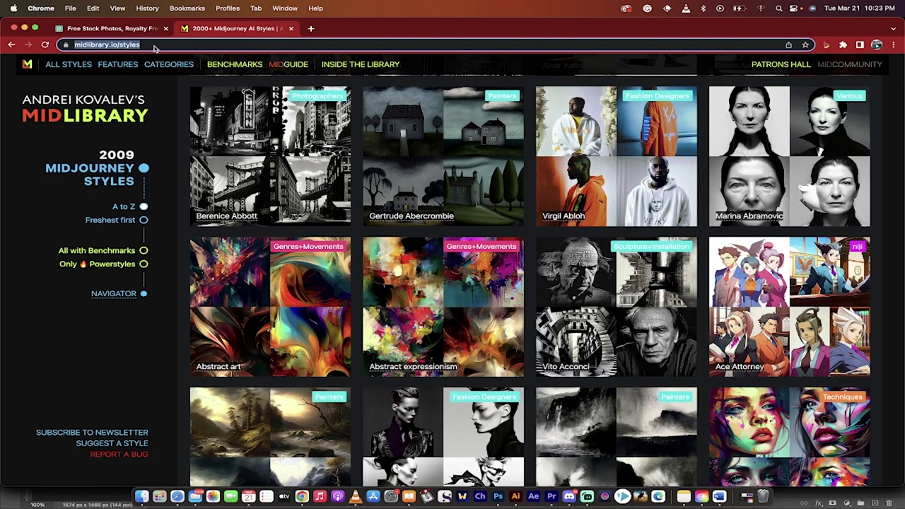
pyautogui.scroll(15, 136, 107)
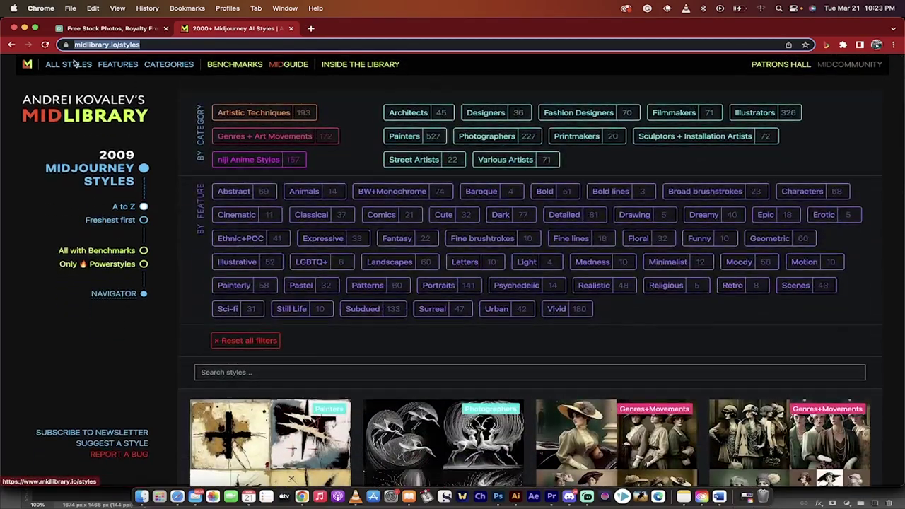
pyautogui.click(27, 67)
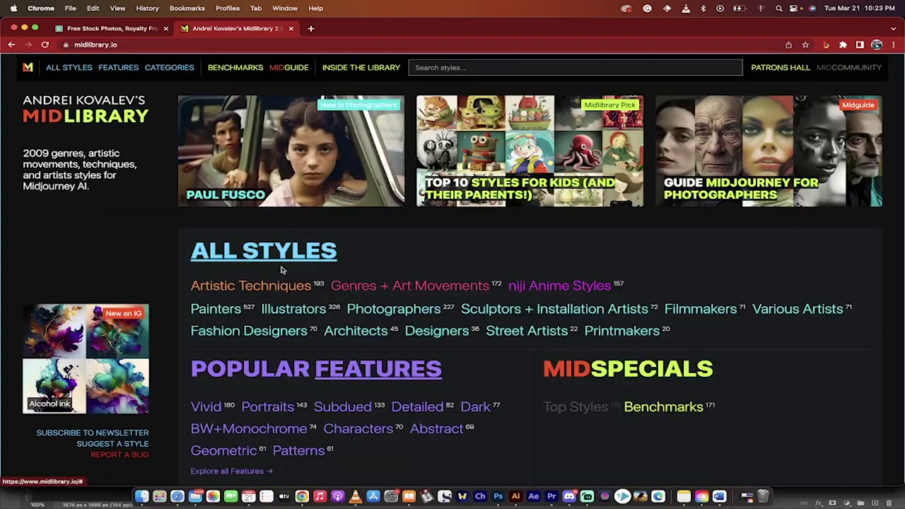
pyautogui.scroll(-5, 288, 260)
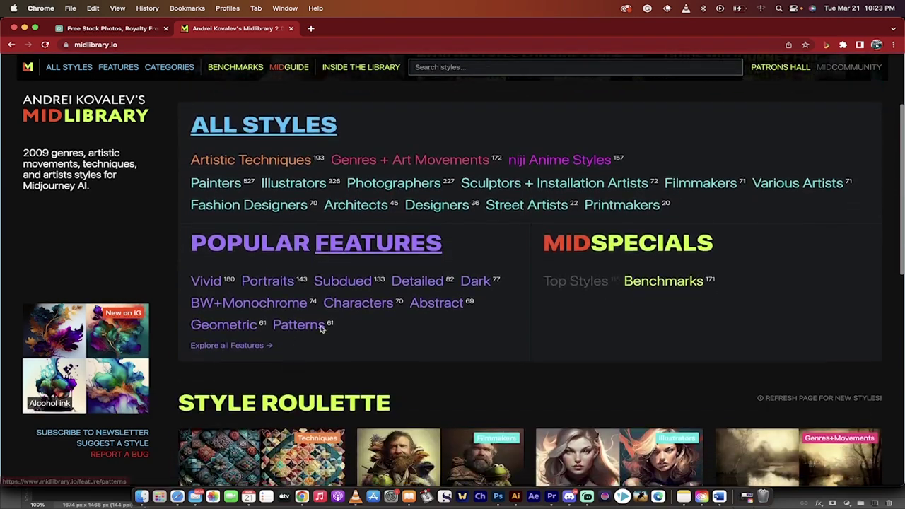
pyautogui.scroll(5, 274, 244)
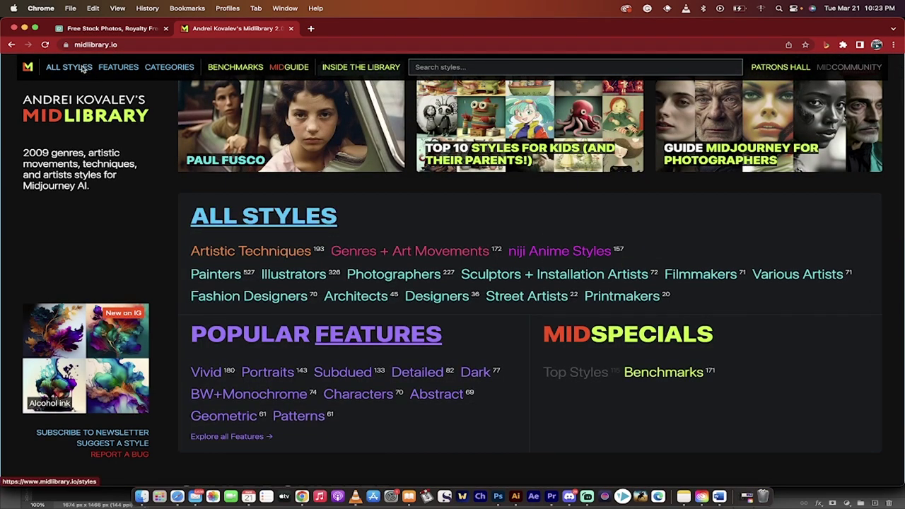
pyautogui.click(81, 67)
# - Copy the '1910s fashion' style name from its tile
pyautogui.scroll(-5, 273, 233)
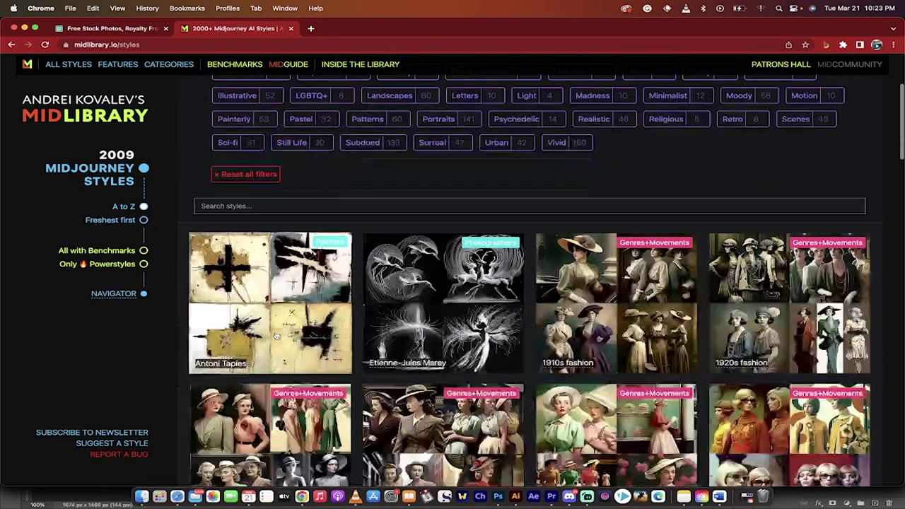
pyautogui.scroll(-3, 278, 246)
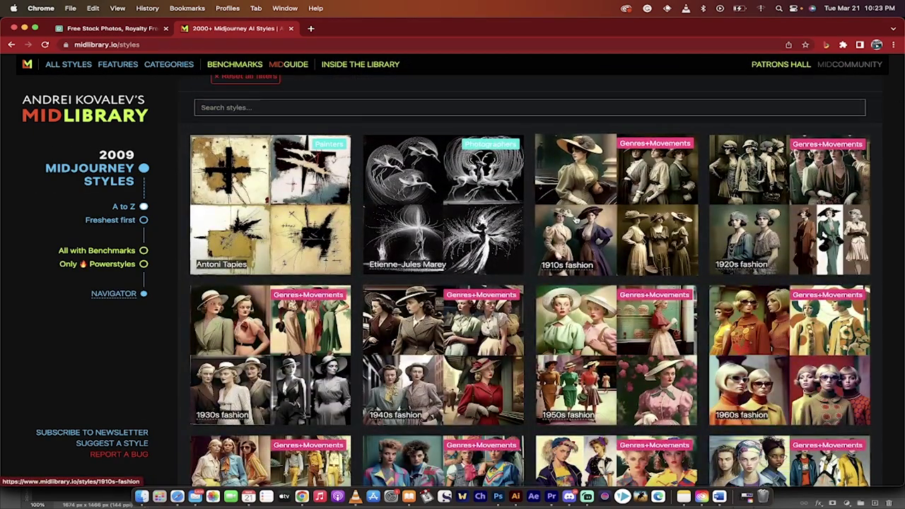
pyautogui.scroll(-1, 599, 241)
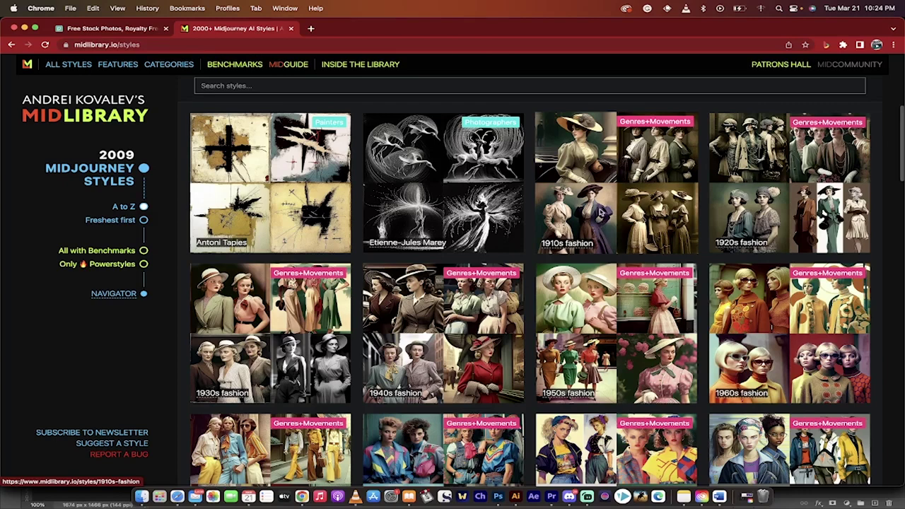
pyautogui.moveTo(584, 246); pyautogui.dragTo(637, 251)
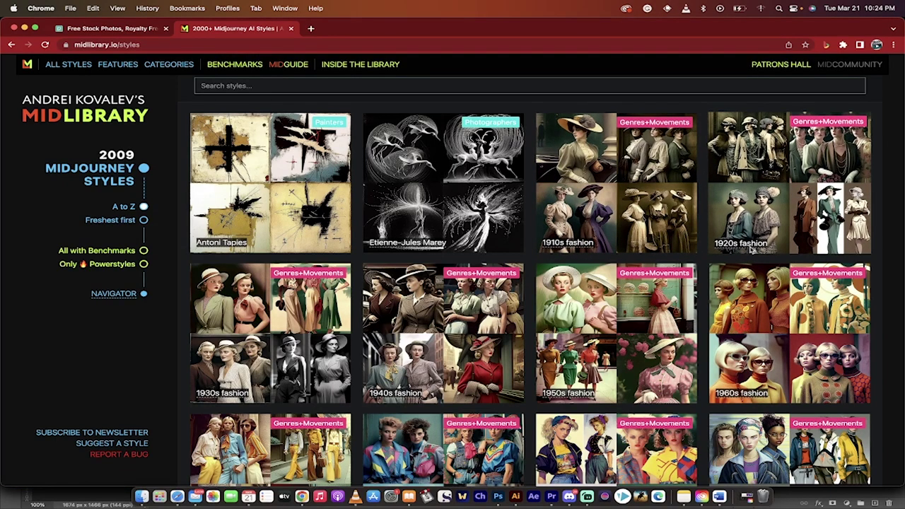
pyautogui.moveTo(751, 251); pyautogui.dragTo(580, 253)
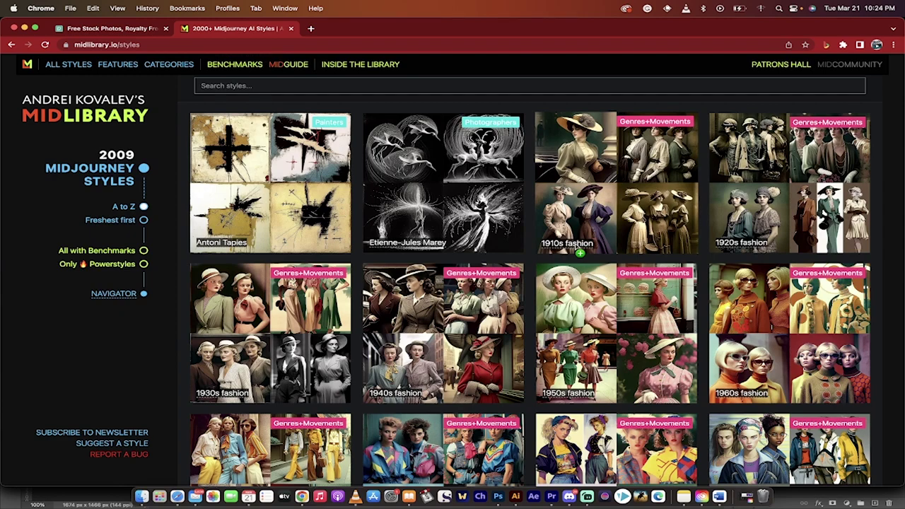
pyautogui.click(576, 244)
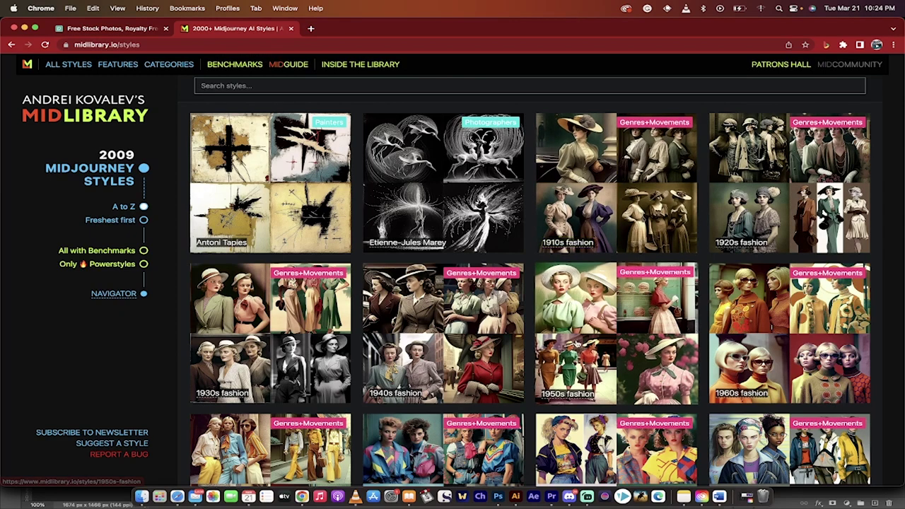
# - Scroll through the grid of 2009 Midjourney styles
pyautogui.scroll(-3, 568, 244)
pyautogui.scroll(-9, 568, 244)
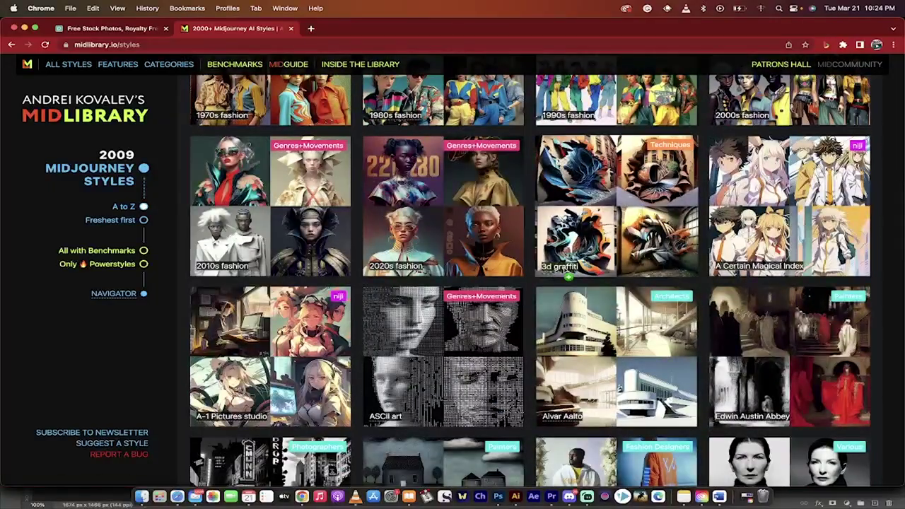
pyautogui.scroll(-1, 570, 304)
pyautogui.scroll(-15, 570, 330)
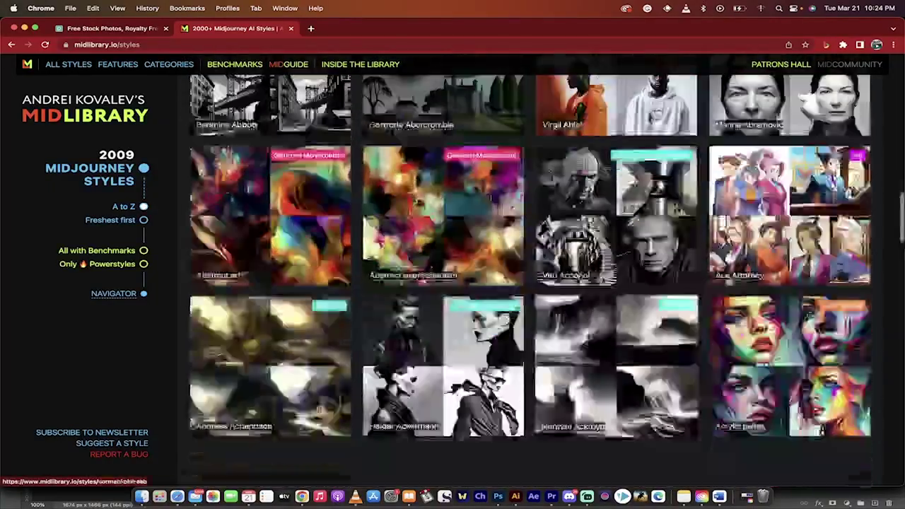
pyautogui.scroll(-3, 570, 330)
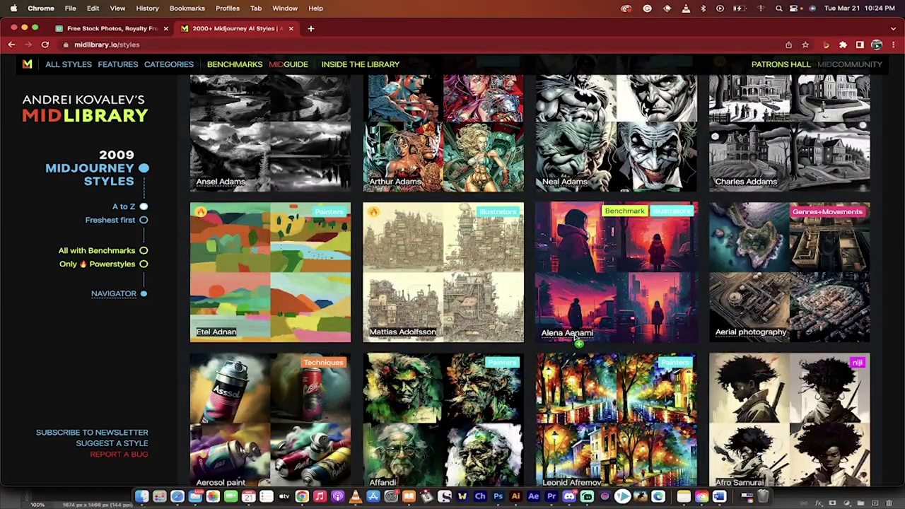
pyautogui.scroll(-5, 575, 336)
pyautogui.scroll(15, 530, 276)
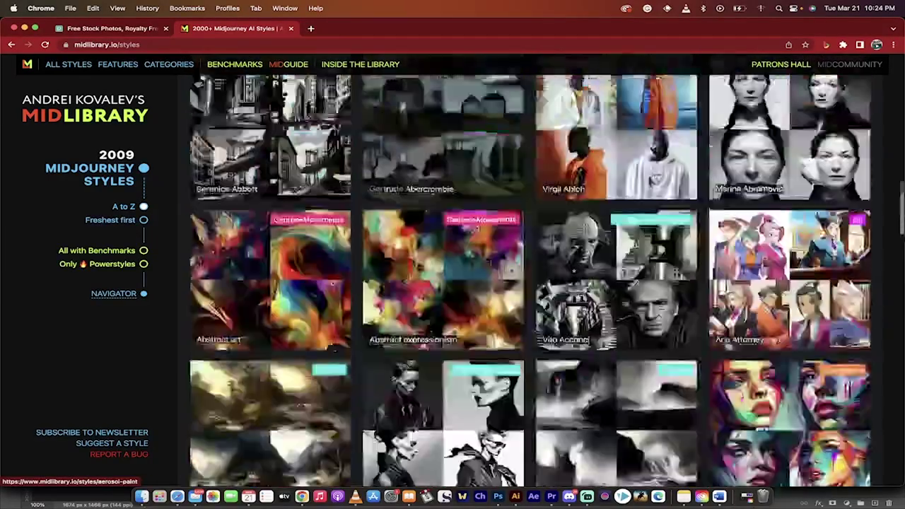
pyautogui.scroll(15, 210, 131)
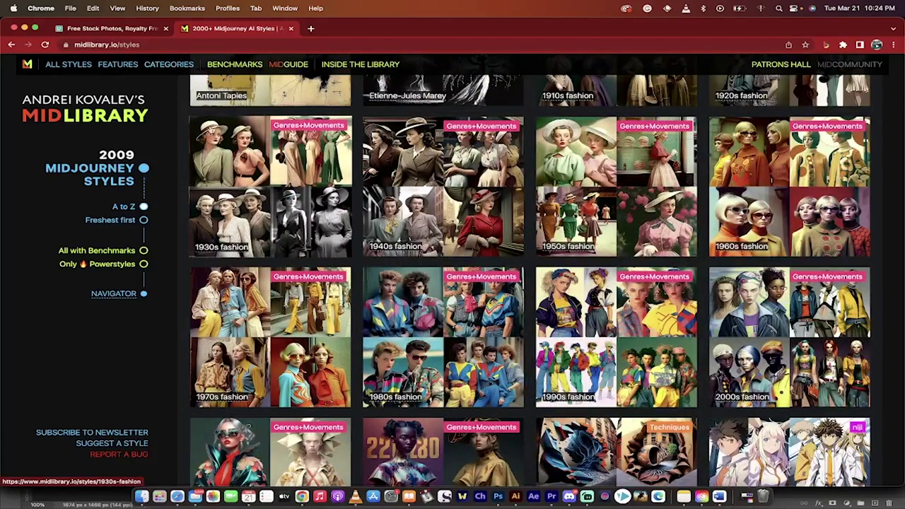
pyautogui.scroll(10, 210, 131)
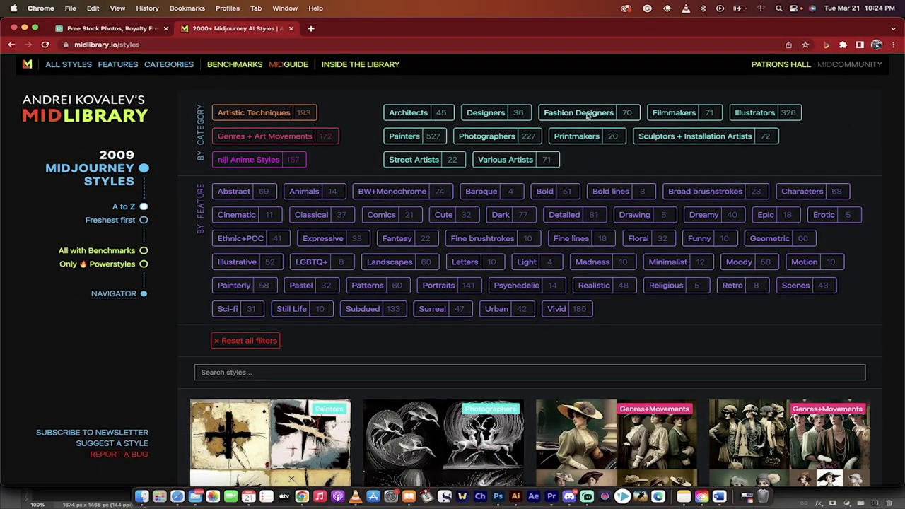
# - Filter the Midlibrary style list to Illustrators and browse it
pyautogui.click(757, 115)
pyautogui.scroll(-1, 592, 343)
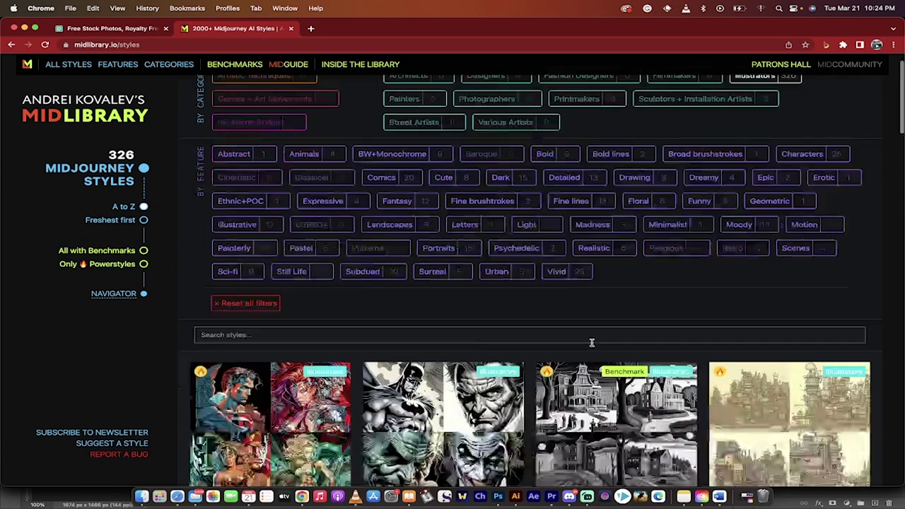
pyautogui.scroll(-3, 592, 343)
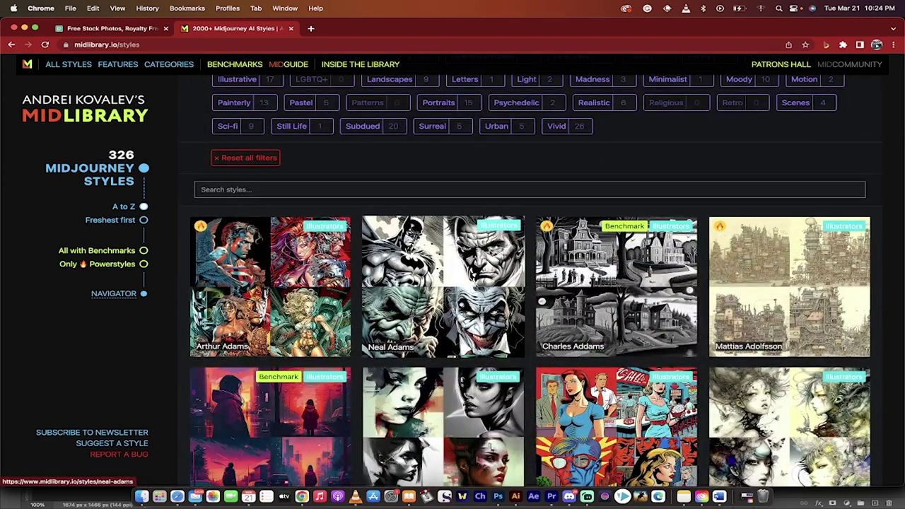
pyautogui.scroll(-1, 461, 284)
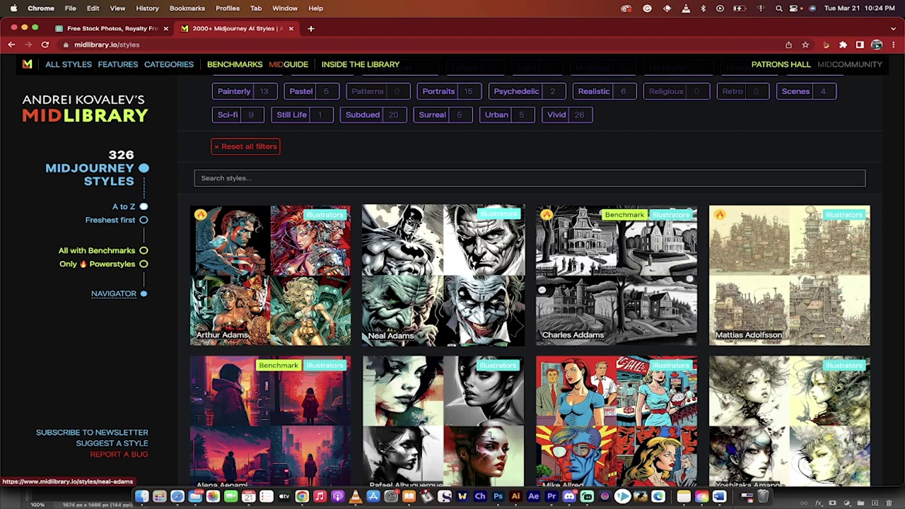
pyautogui.scroll(5, 461, 284)
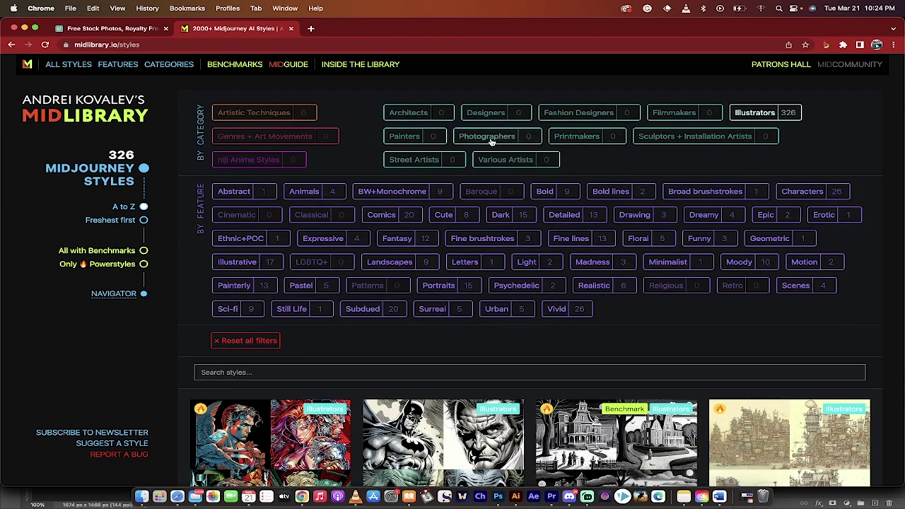
# - Return to the Midlibrary home page and open the Photographers category
pyautogui.click(11, 44)
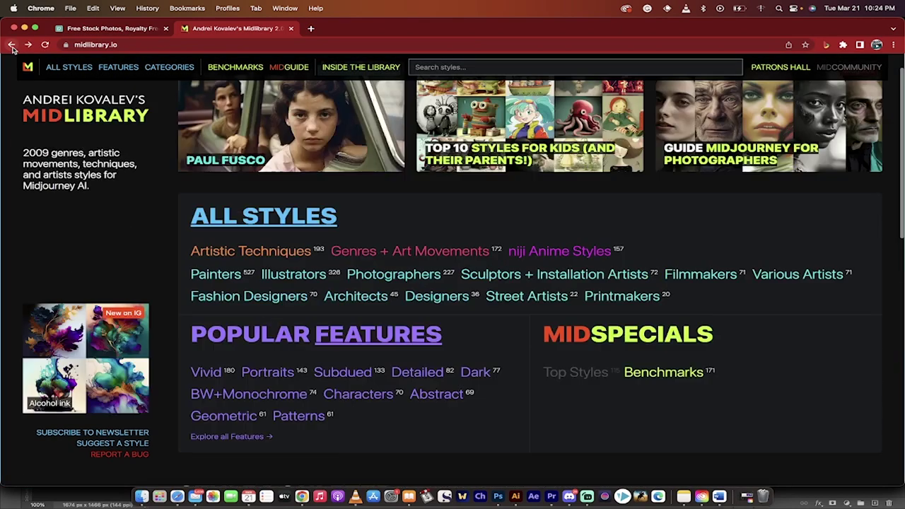
pyautogui.click(394, 277)
pyautogui.scroll(-5, 402, 307)
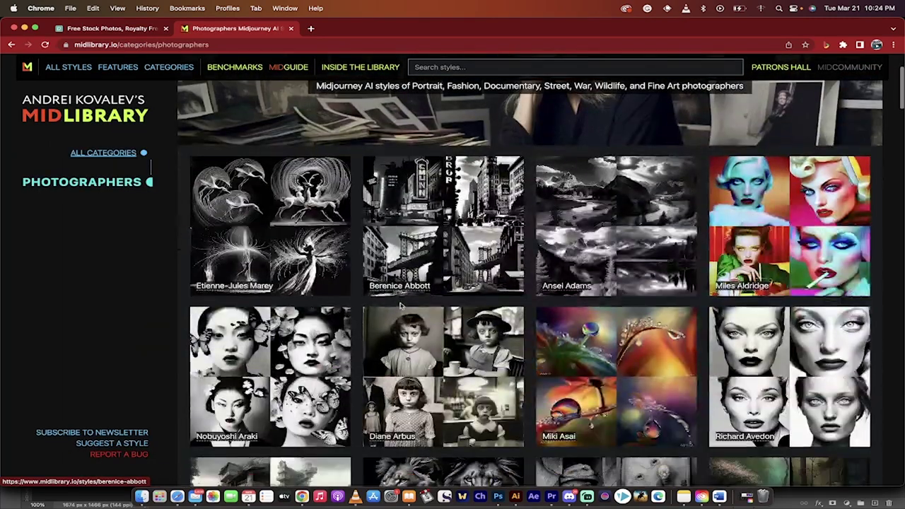
pyautogui.scroll(-8, 590, 351)
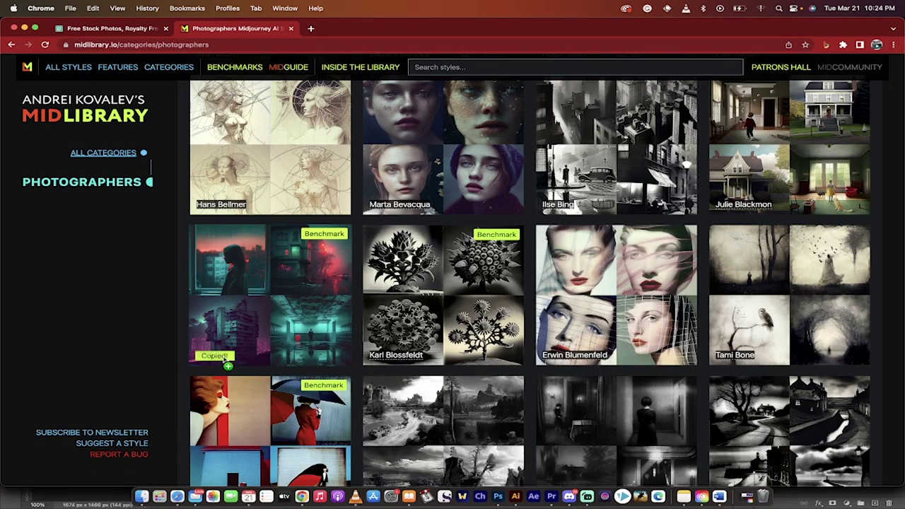
# - In Discord, send an /imagine prompt with the pasted 'Elsa Bleda' style
pyautogui.click(570, 497)
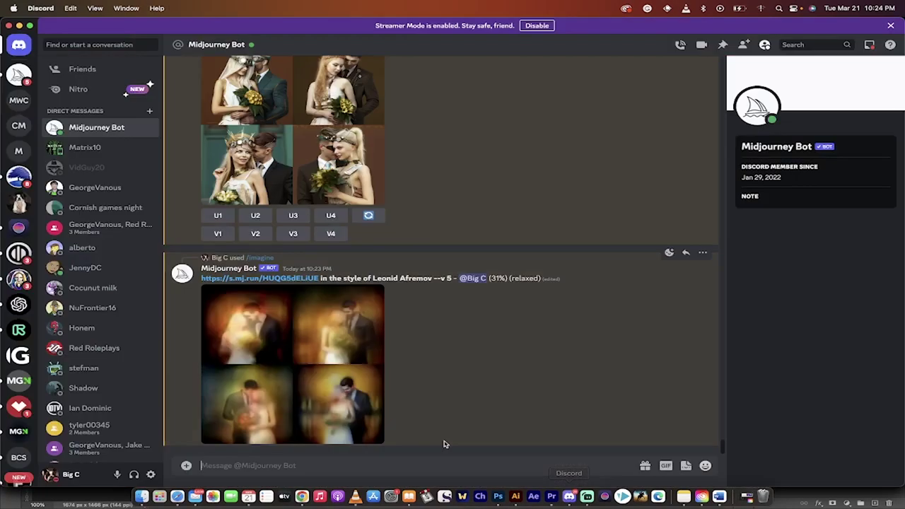
pyautogui.click(336, 465)
pyautogui.write('/imagine')
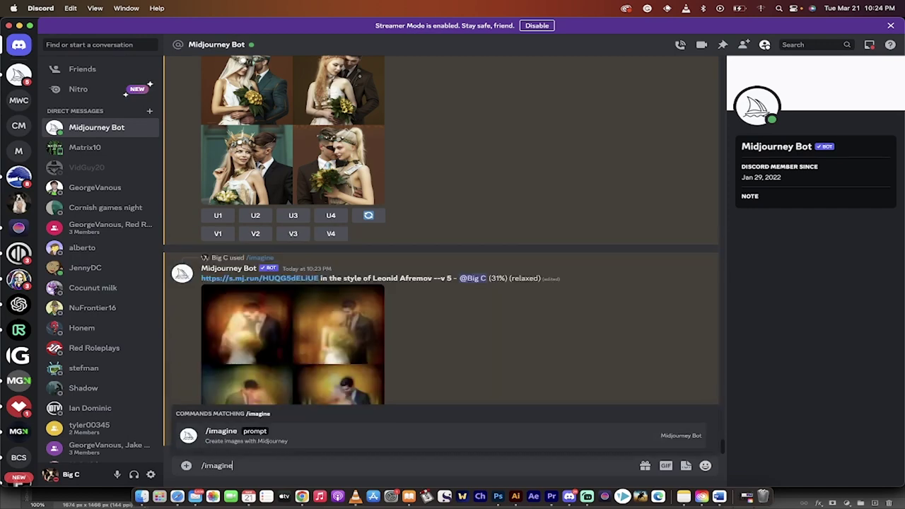
pyautogui.press('Tab')
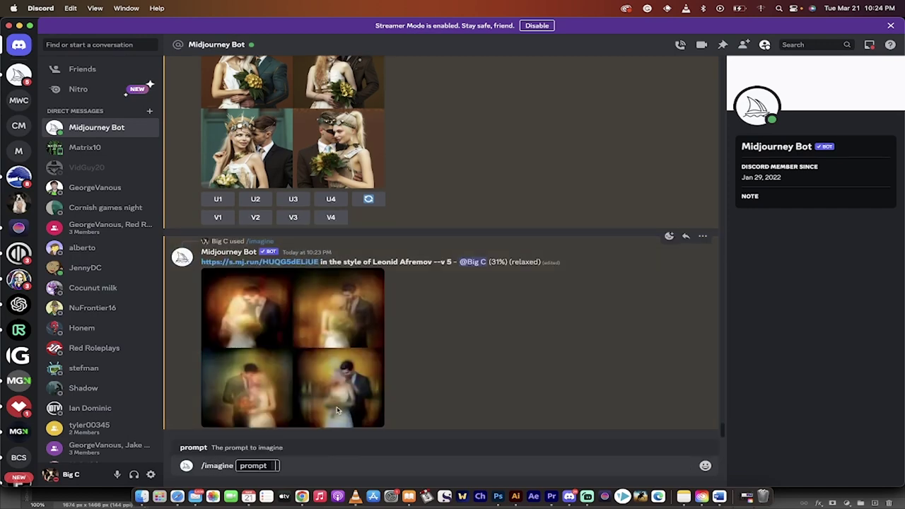
pyautogui.press('super+v')
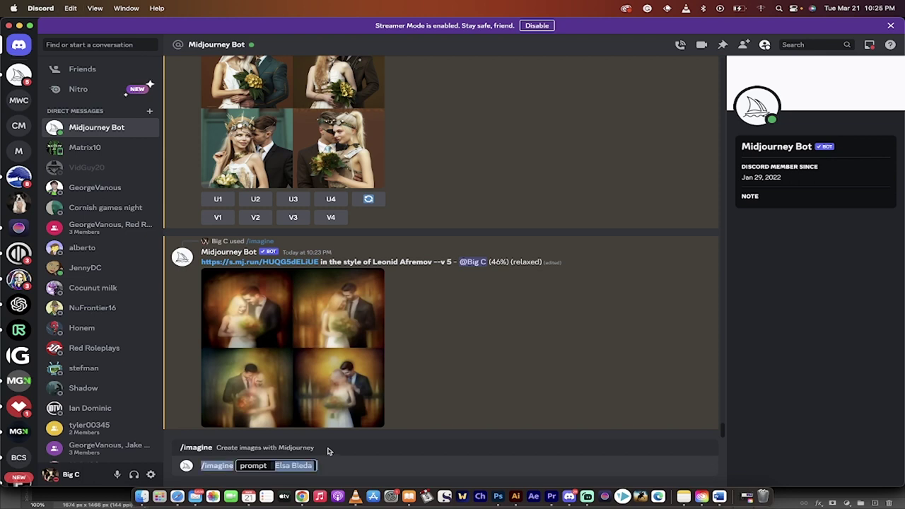
pyautogui.press('Return')
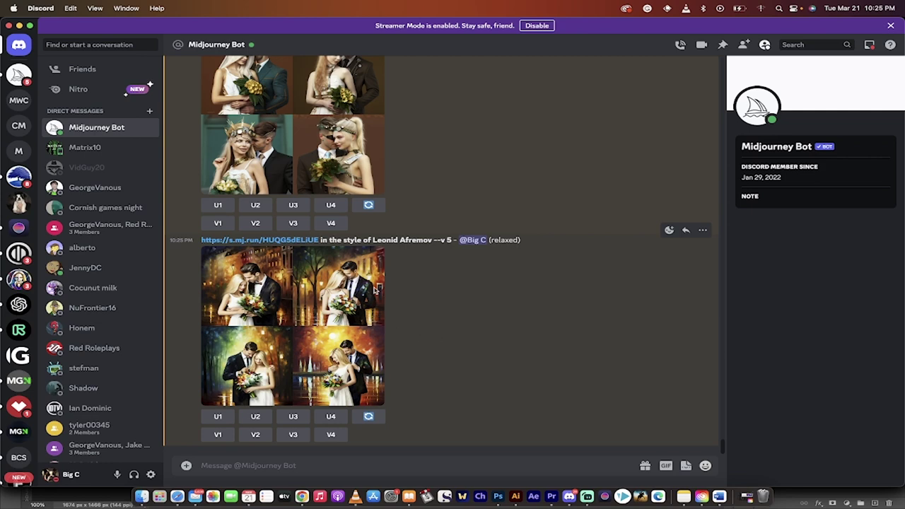
# - Inspect the Afremov-style grid enlarged, then upscale image 4 with U4
pyautogui.click(349, 306)
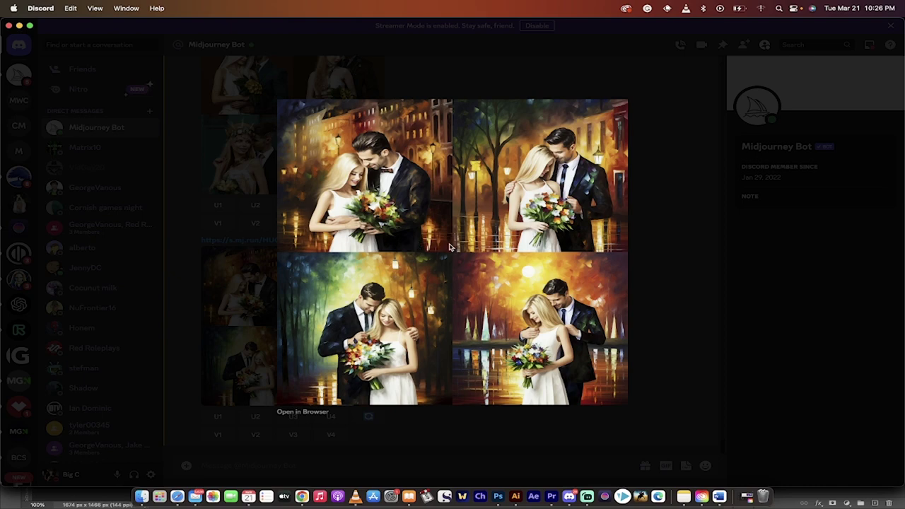
pyautogui.click(243, 253)
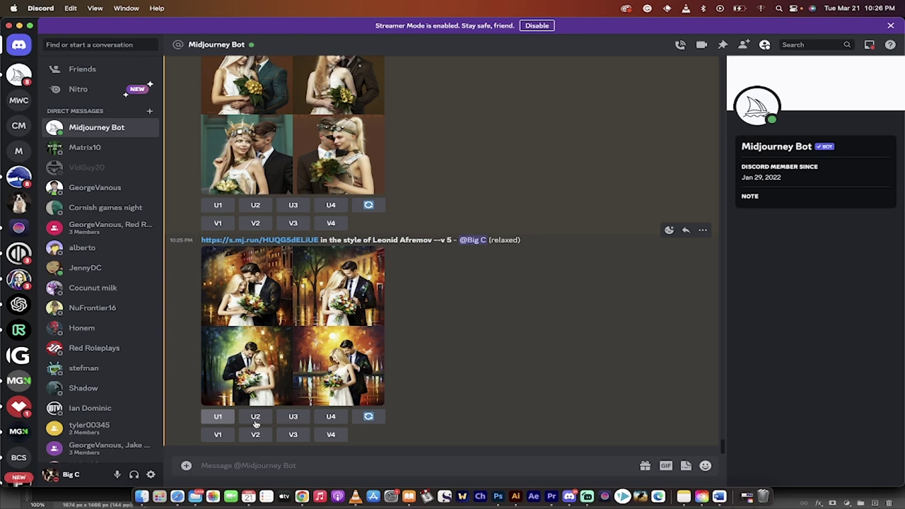
pyautogui.click(332, 417)
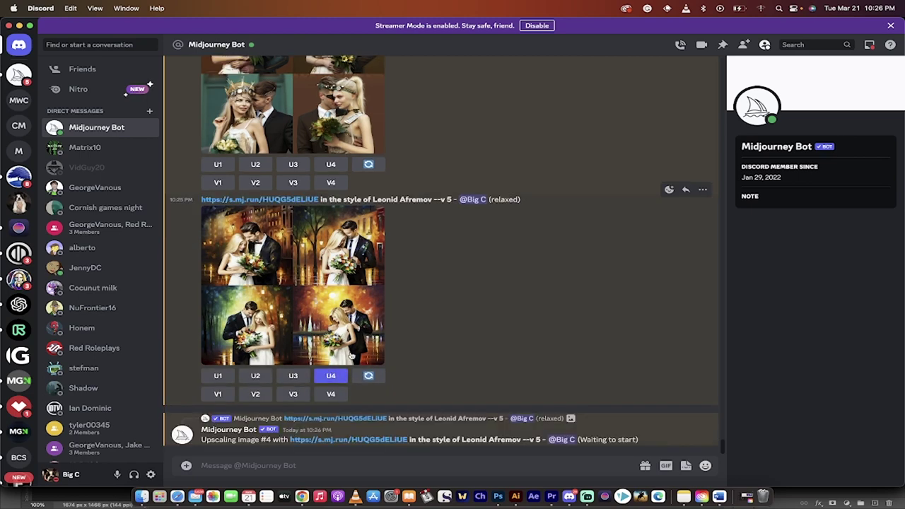
# - Save the full-size upscaled Afremov painting to disk
pyautogui.click(297, 332)
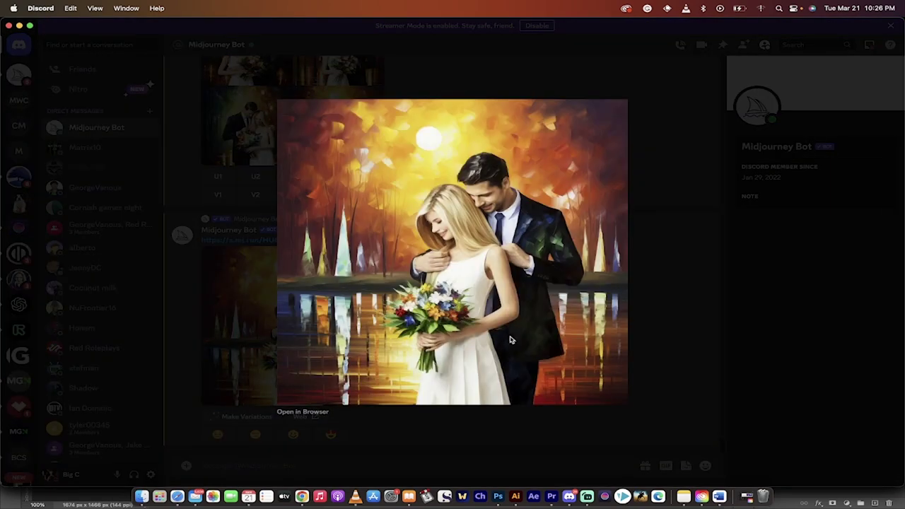
pyautogui.rightClick(515, 260)
pyautogui.click(527, 287)
pyautogui.click(615, 278)
pyautogui.click(671, 293)
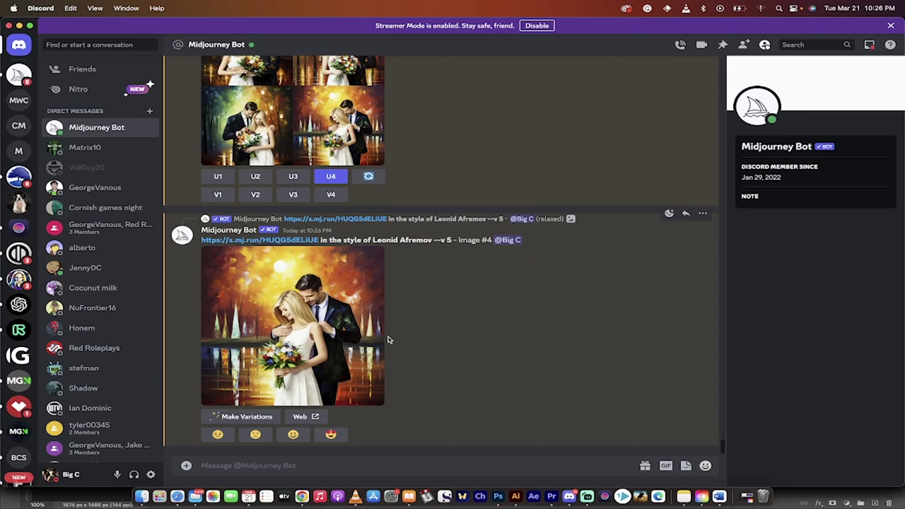
# - Select the whole style prompt list, through 'in the style of Sergio Aragones, wedding photo --v5'
pyautogui.scroll(15, 388, 340)
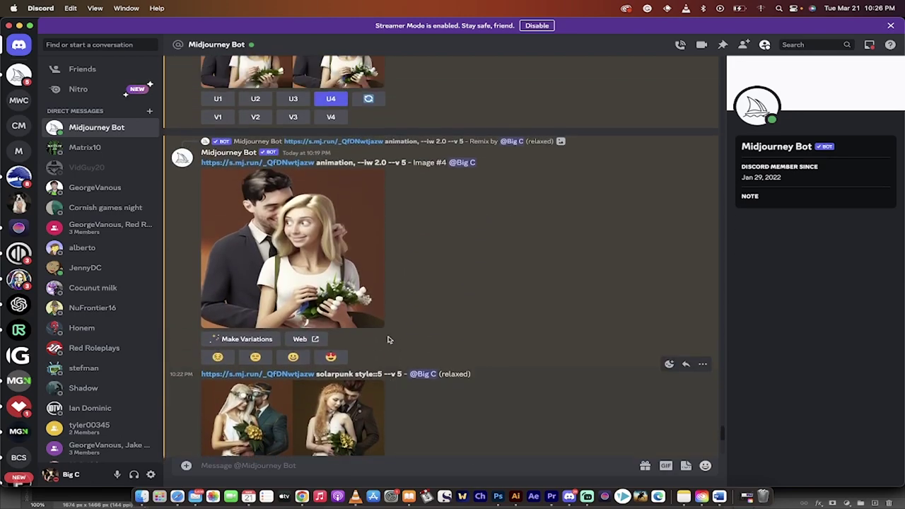
pyautogui.scroll(15, 387, 340)
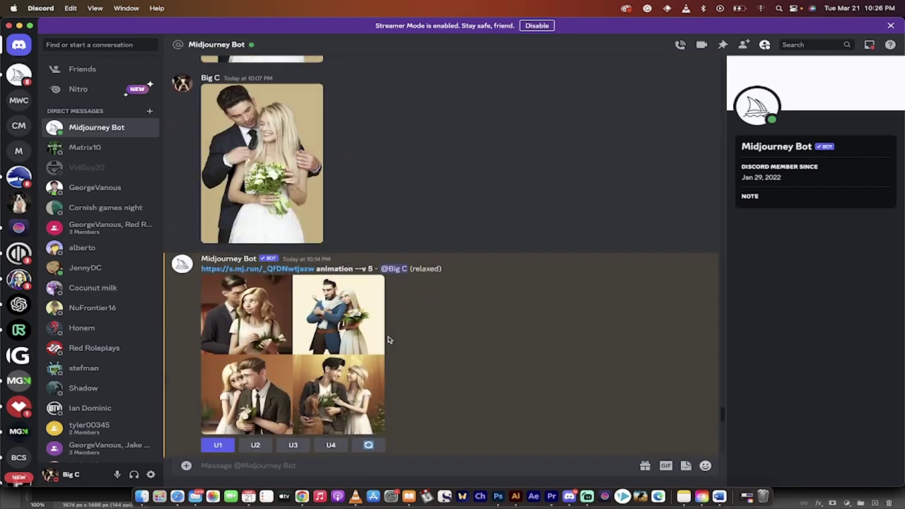
pyautogui.scroll(10, 388, 340)
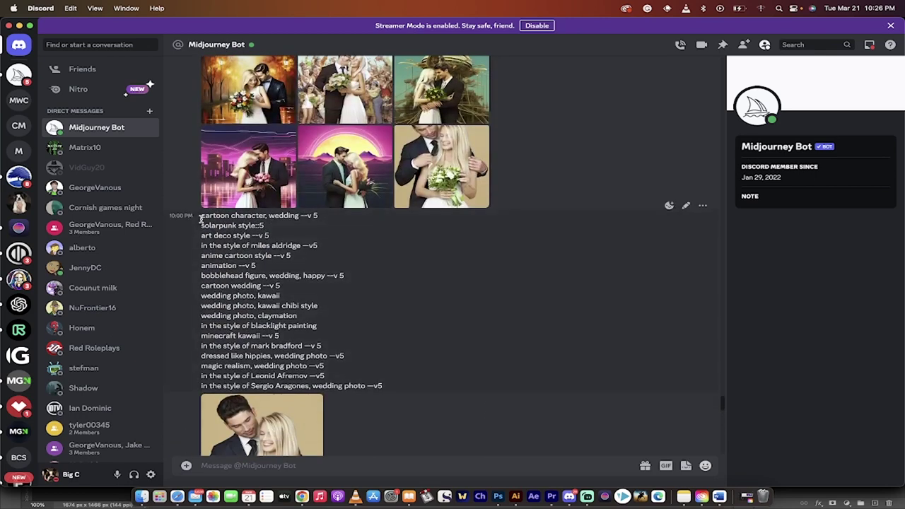
pyautogui.moveTo(198, 217); pyautogui.dragTo(386, 389)
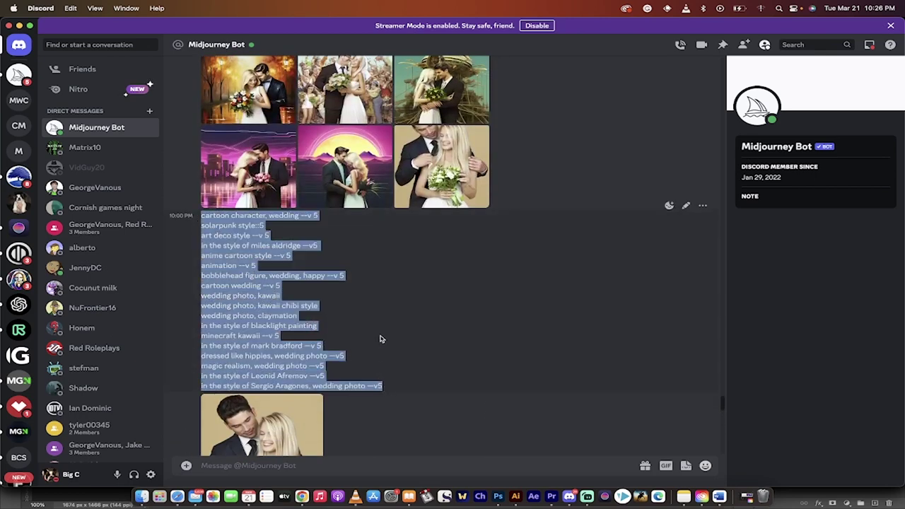
pyautogui.scroll(-1, 379, 339)
pyautogui.click(302, 496)
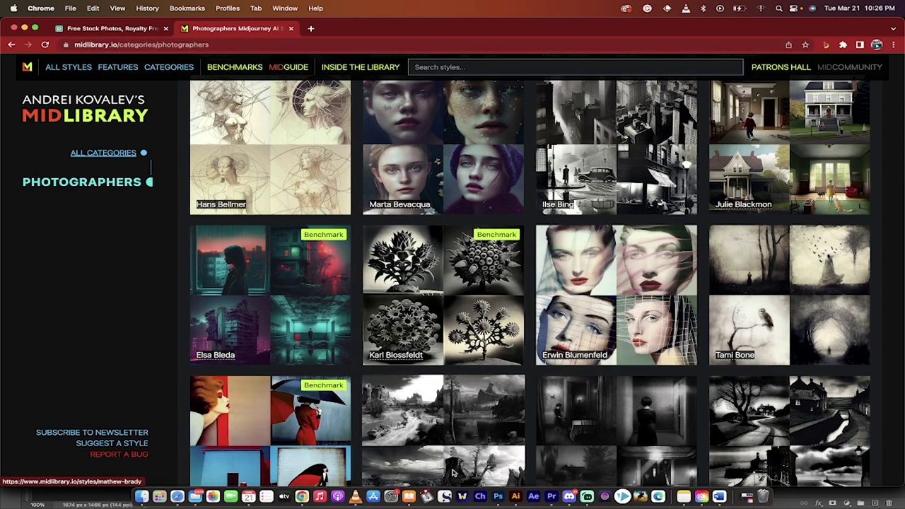
pyautogui.click(568, 498)
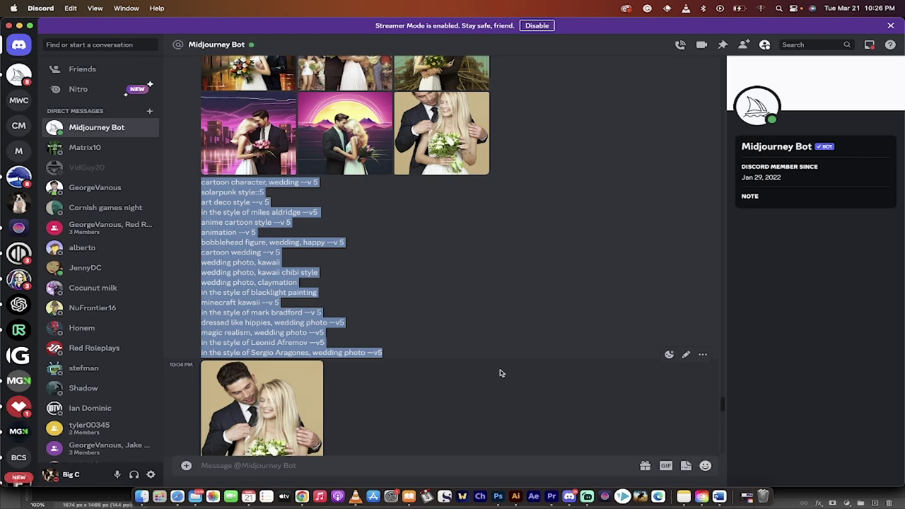